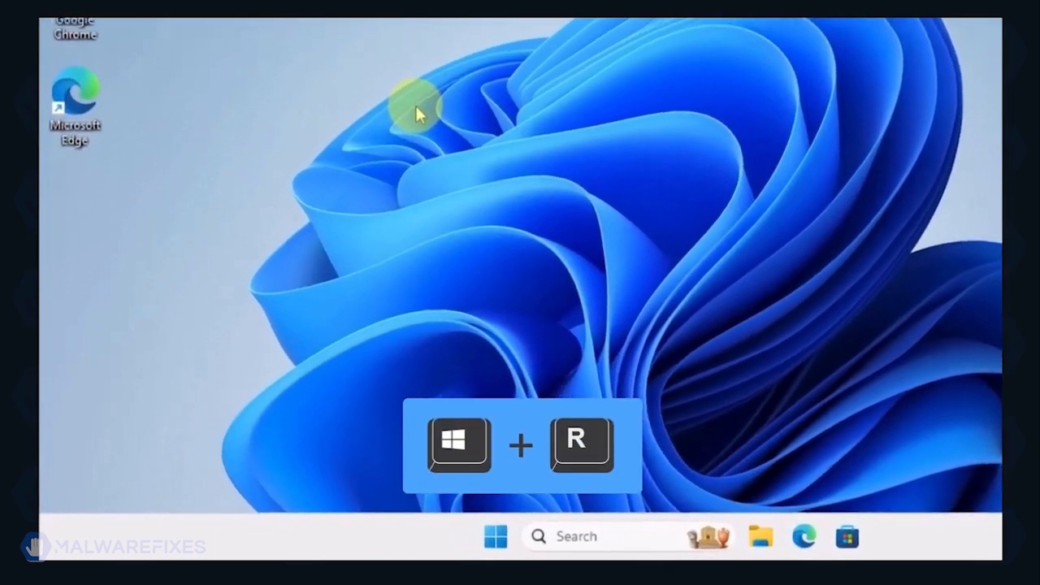
Open System Configuration by running msconfig.
key(super+r)
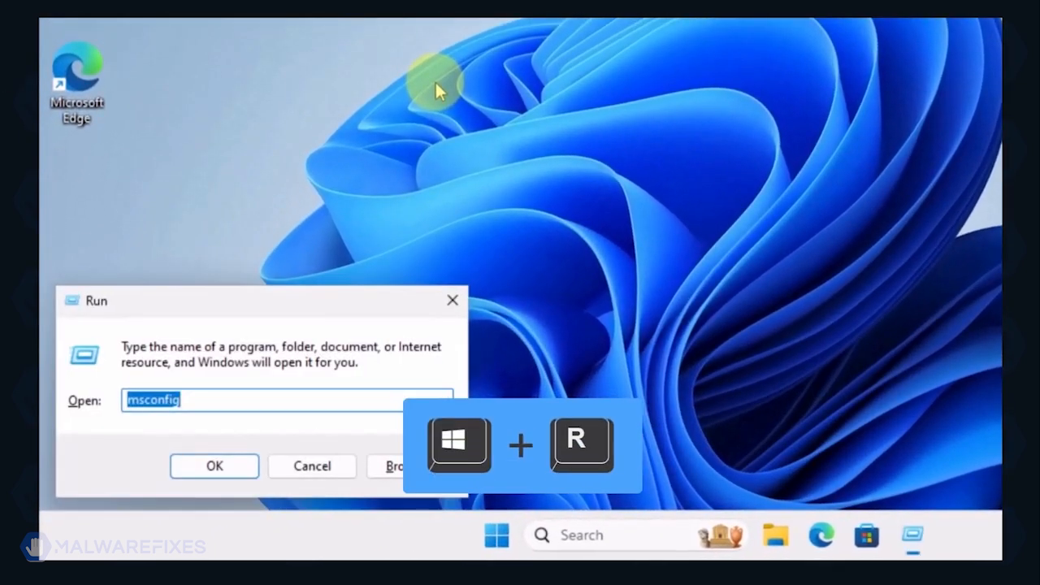
click(242, 404)
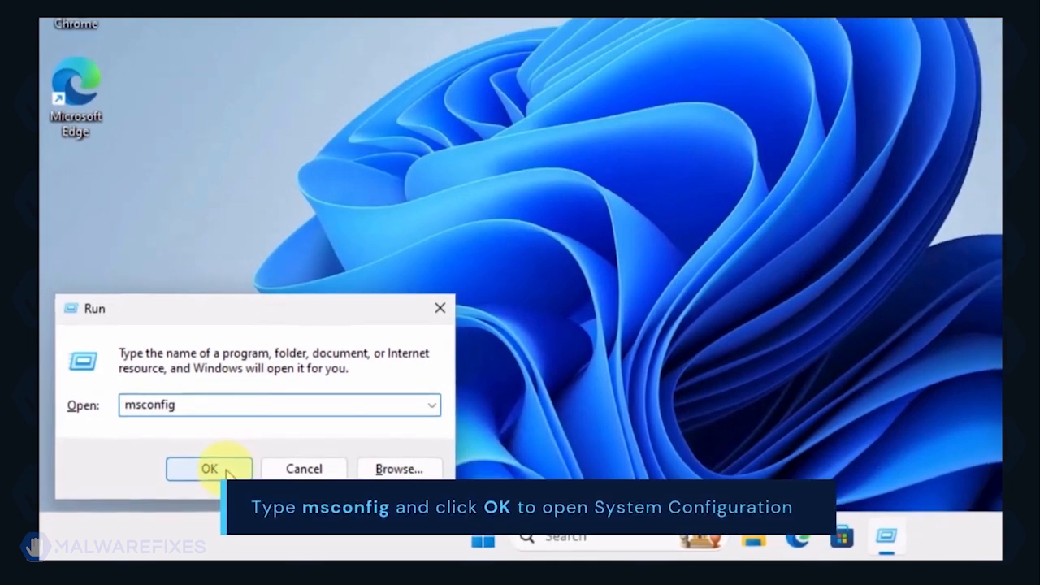
click(232, 469)
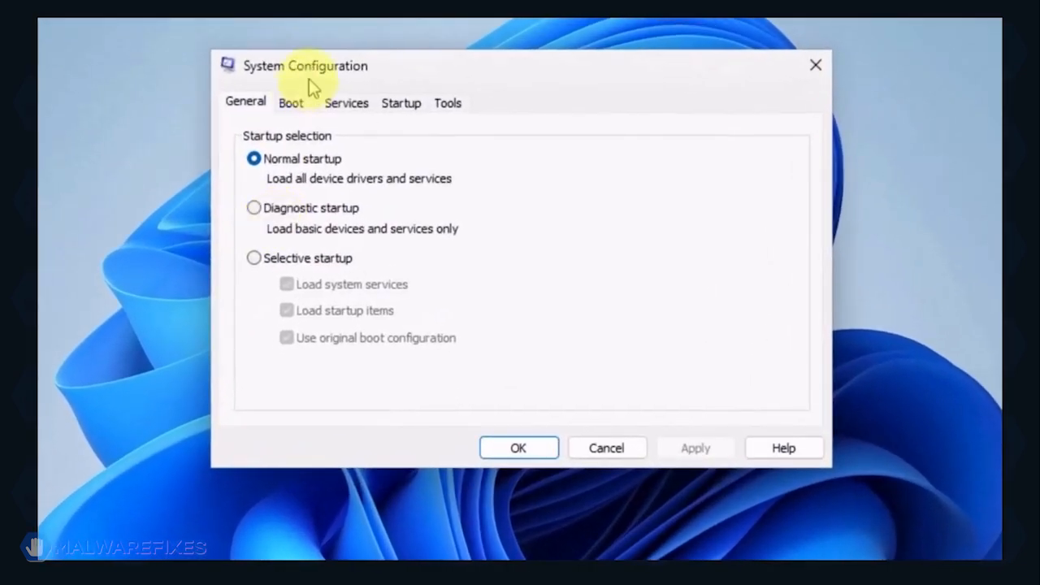
Enable Safe boot with the Network option in the boot settings, apply it and restart the computer.
click(362, 160)
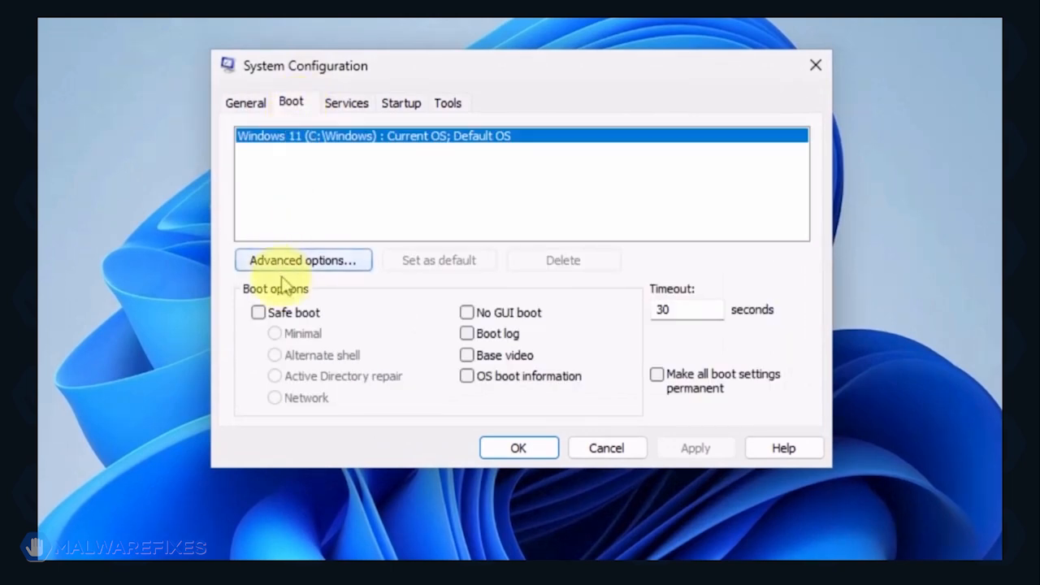
click(260, 315)
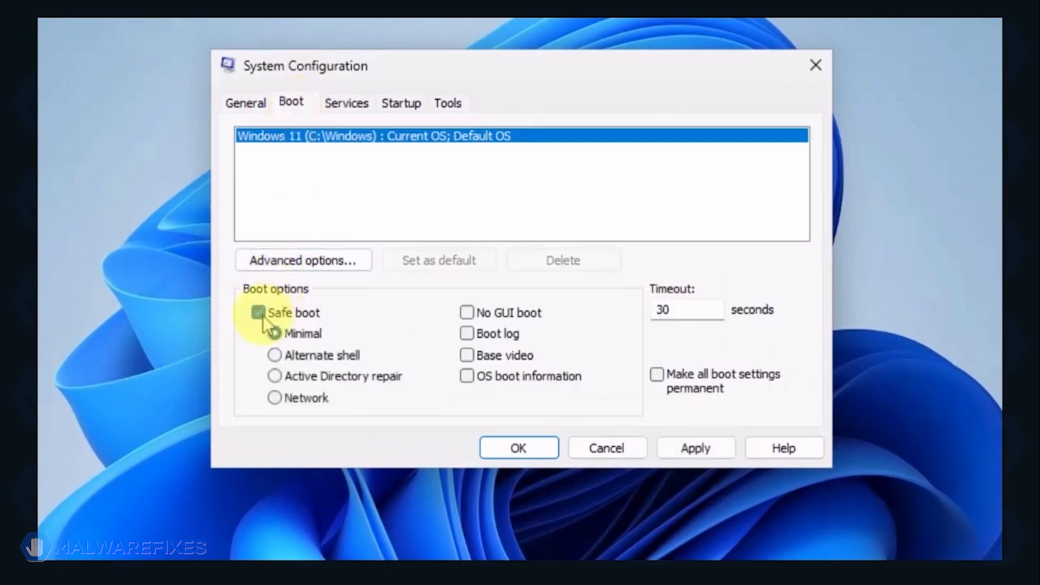
click(276, 399)
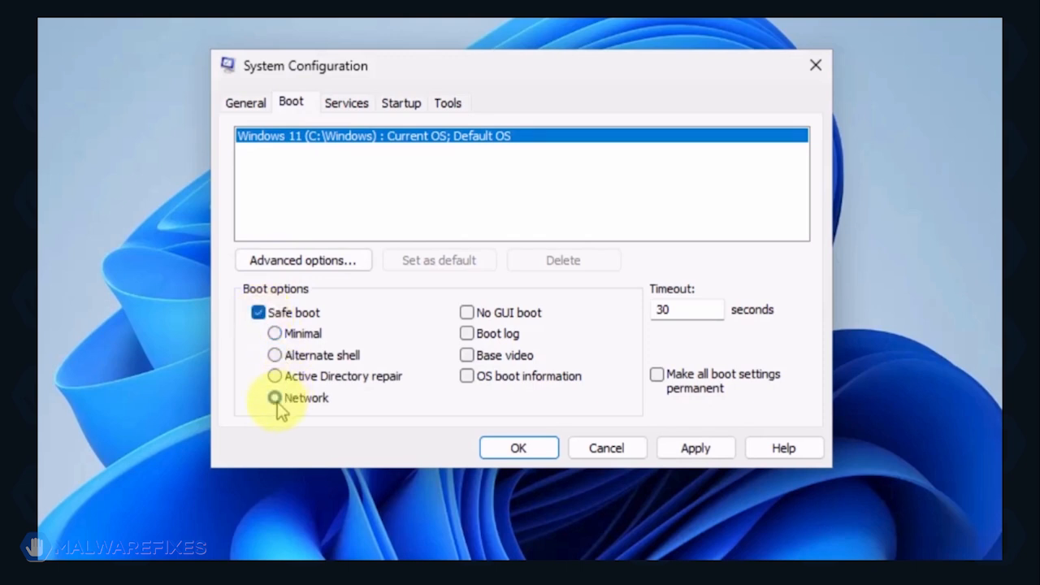
click(696, 448)
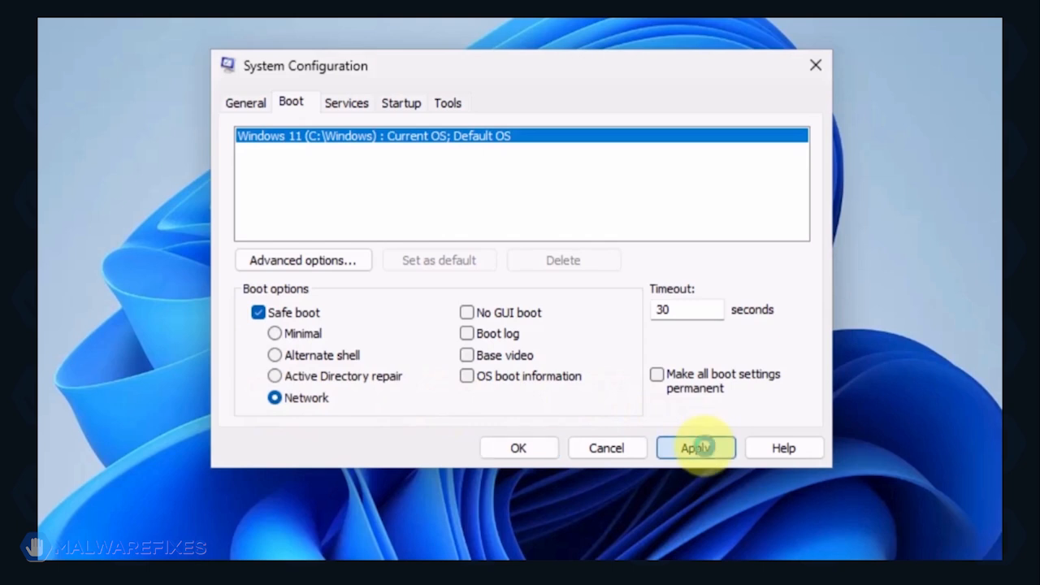
click(498, 452)
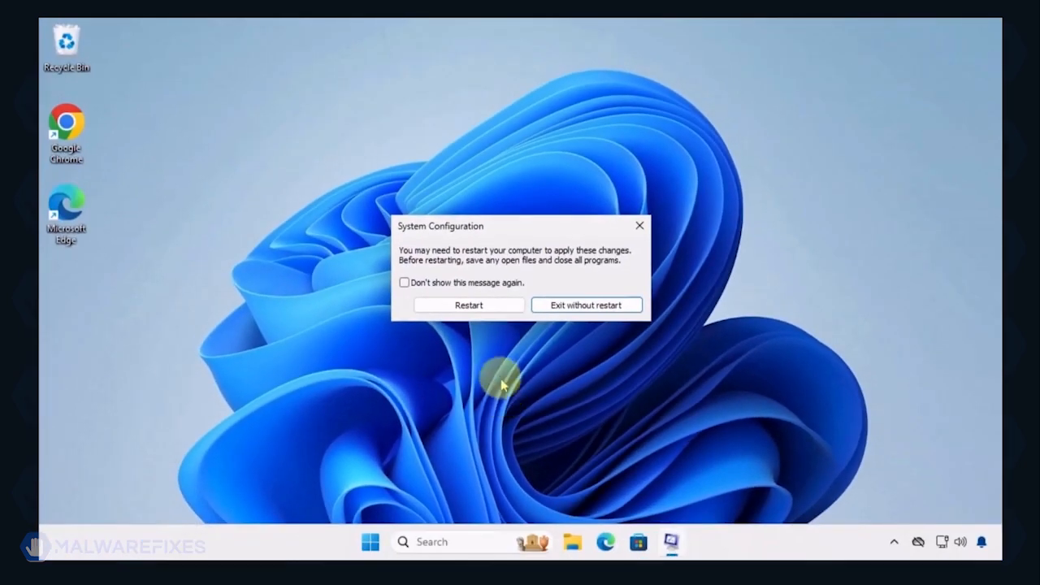
click(488, 312)
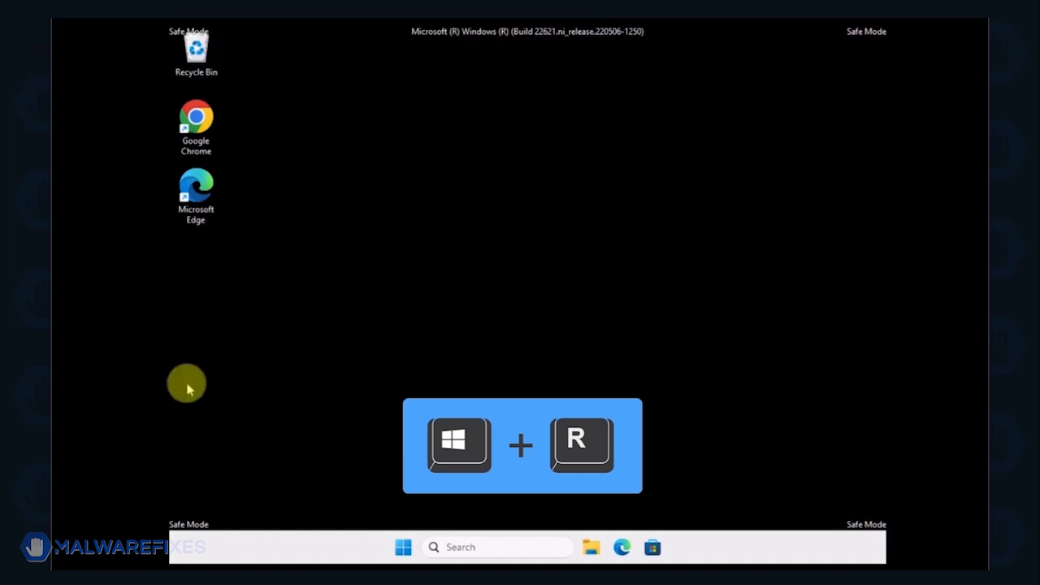
Open Programs and Features by running appwiz.cpl.
key(super+r)
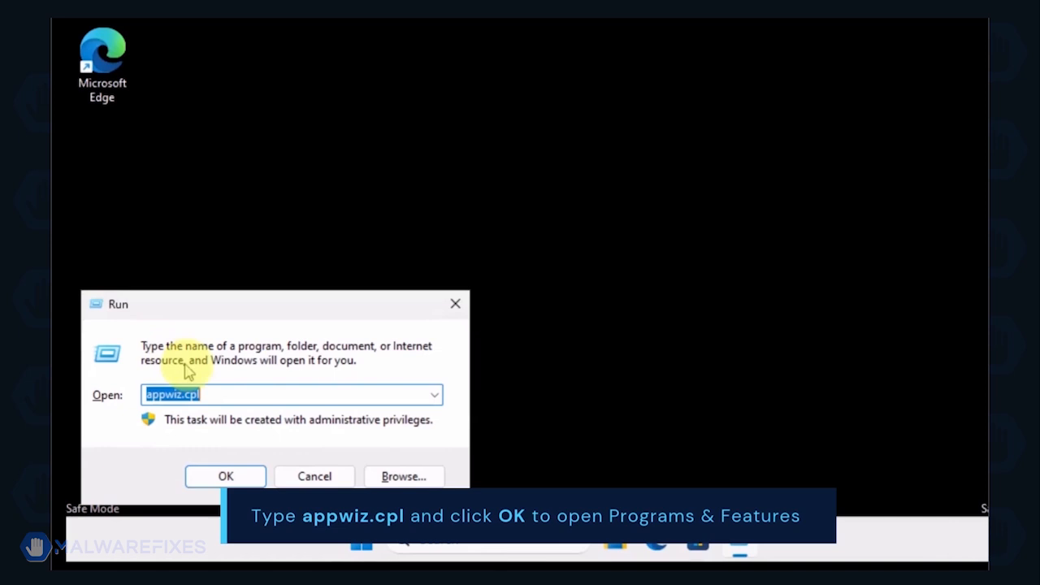
click(227, 396)
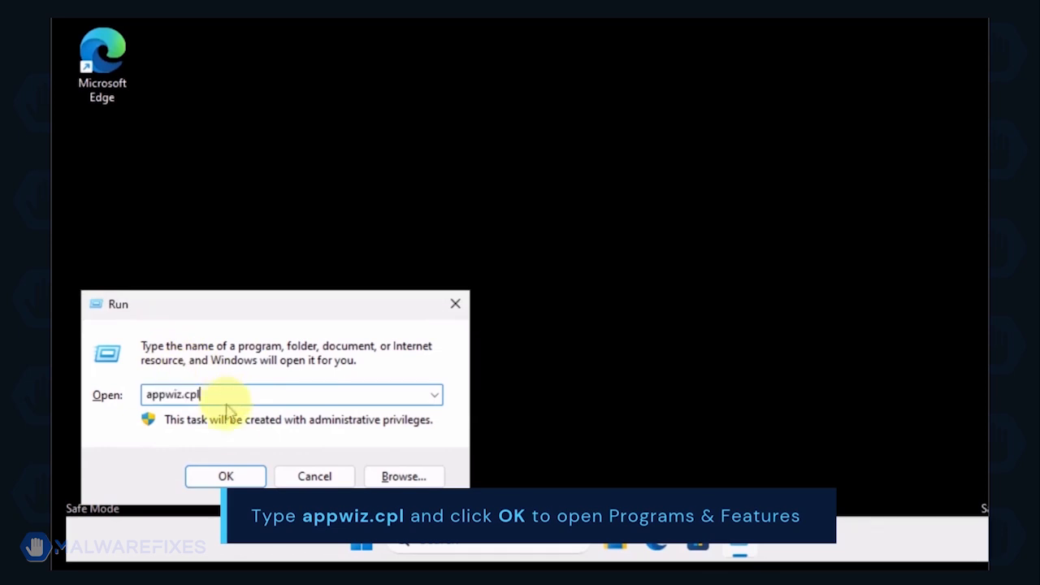
click(226, 476)
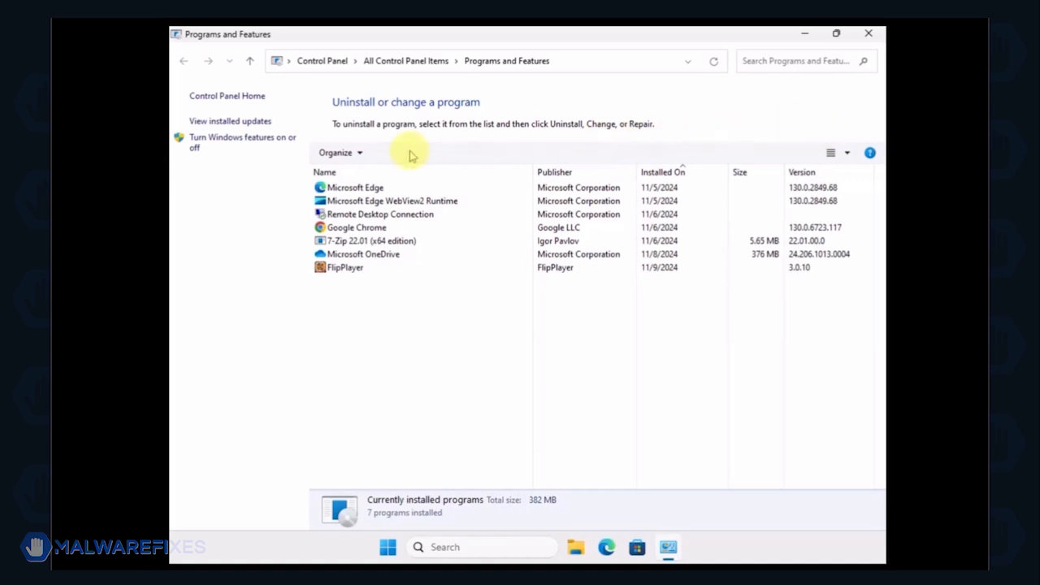
Sort the installed programs by newest installation date and uninstall FlipPlayer, closing the program list when done.
click(663, 179)
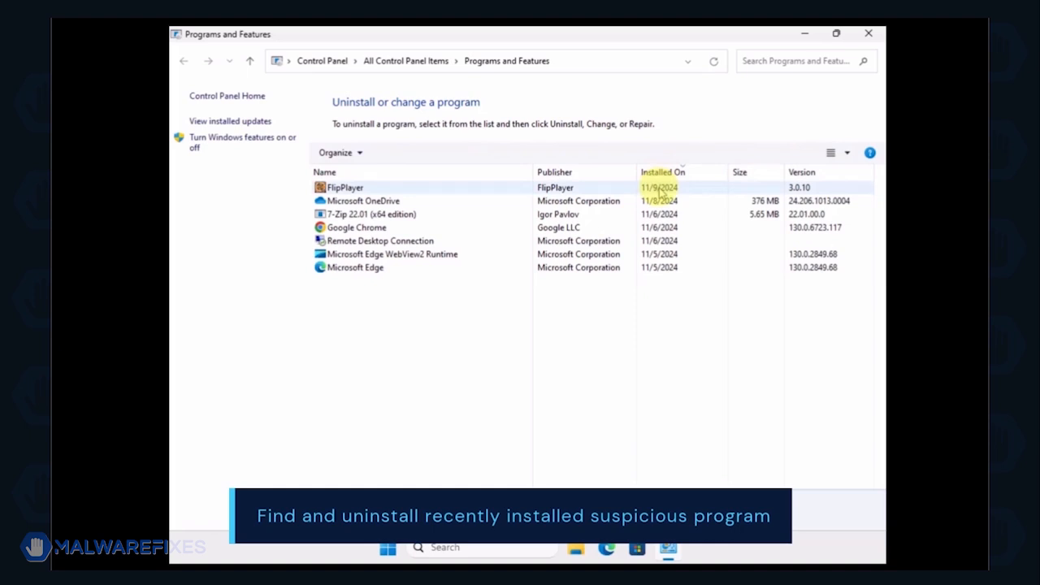
click(660, 188)
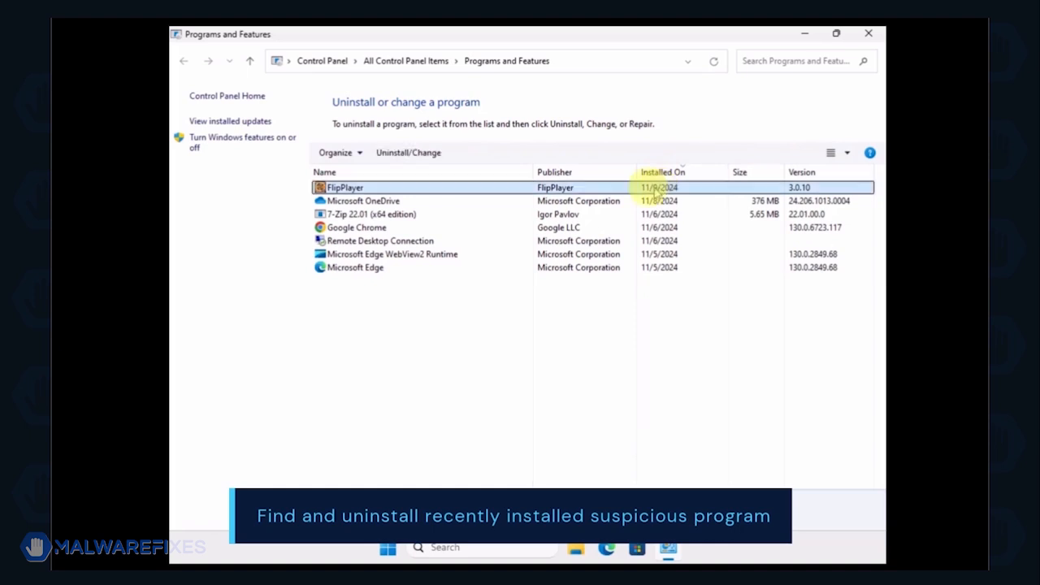
click(406, 153)
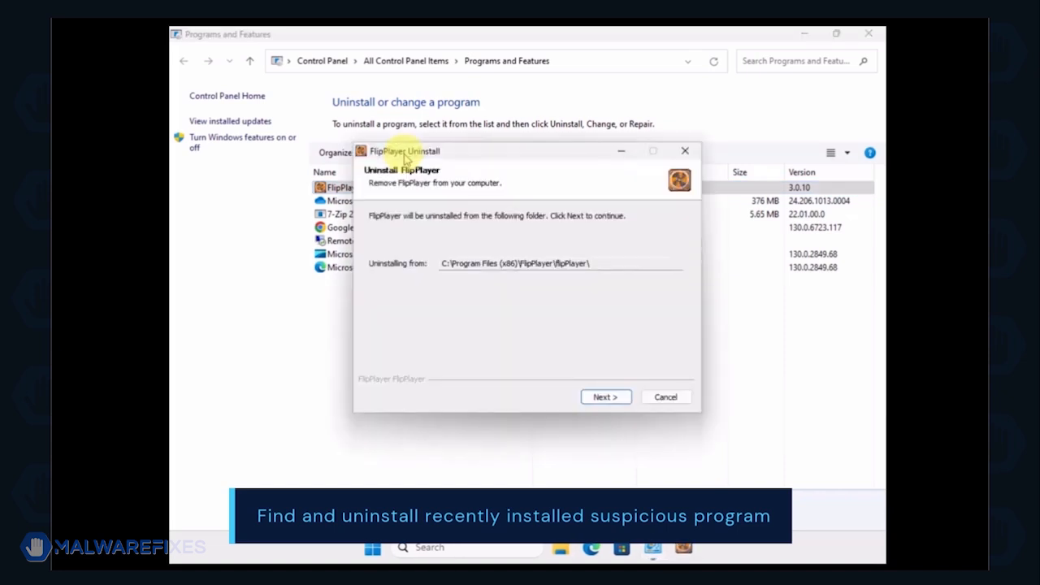
click(605, 398)
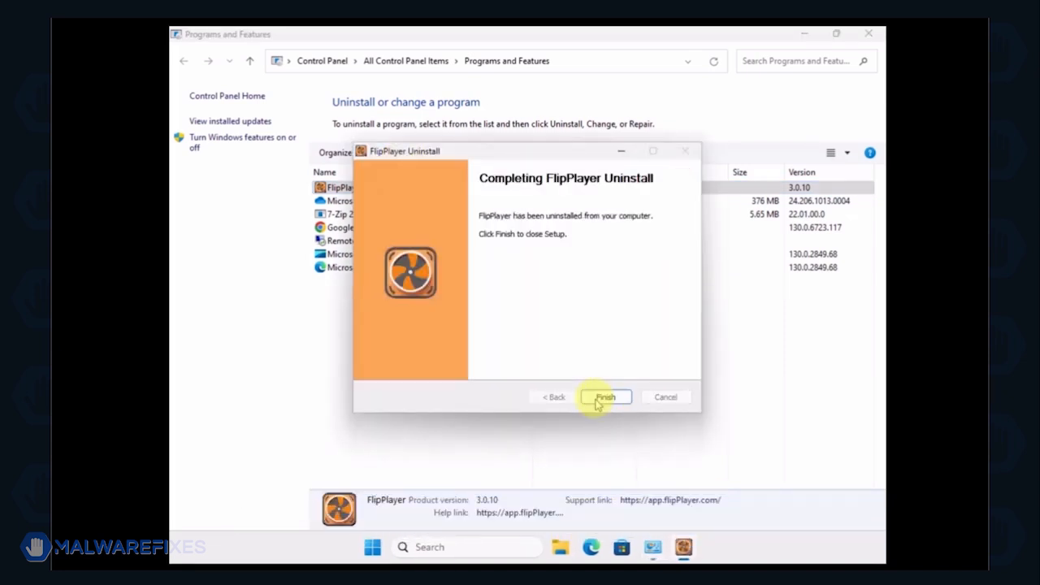
click(606, 397)
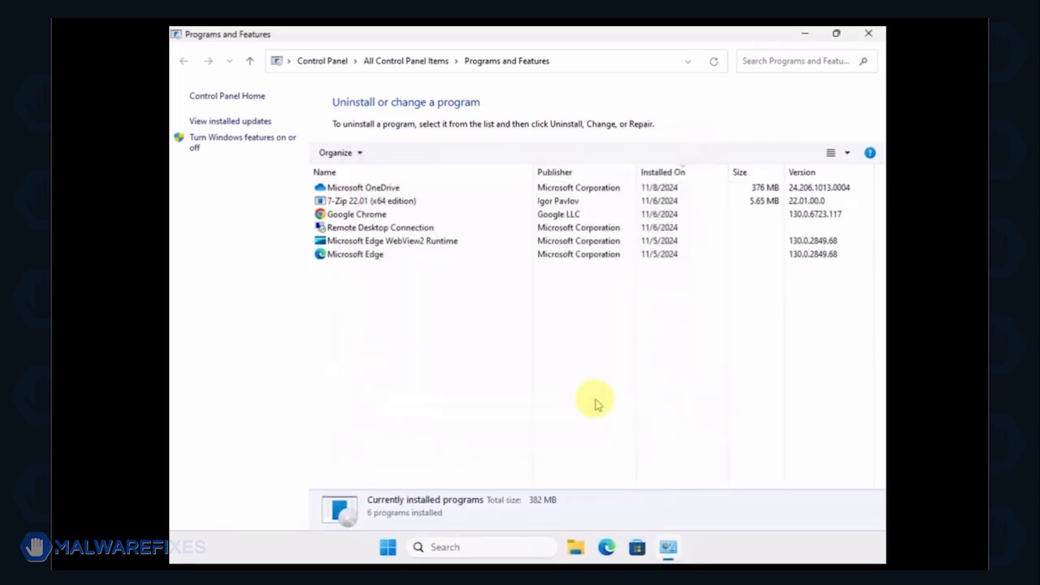
click(868, 35)
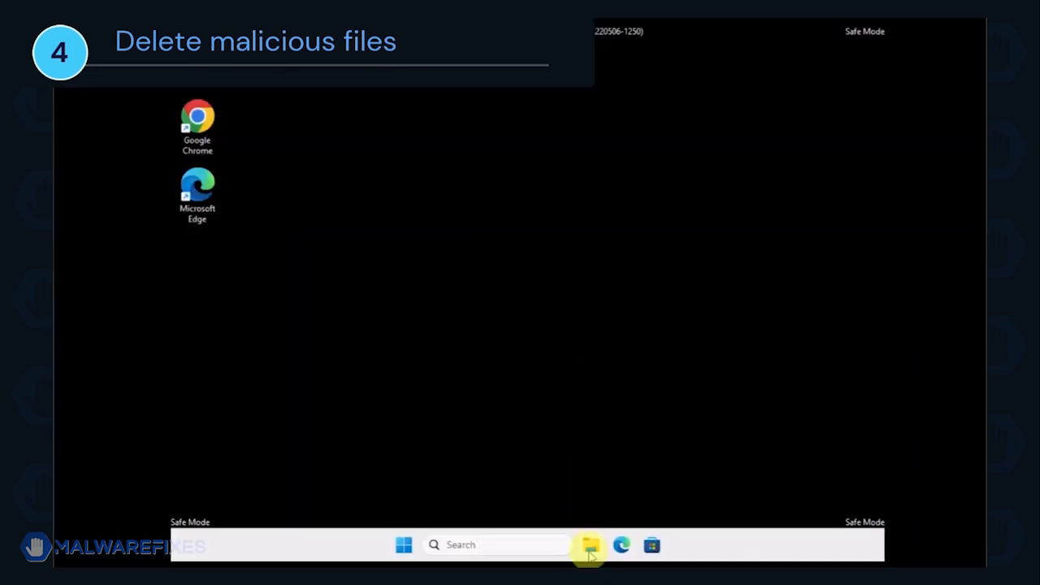
Switch to File Explorer and turn on the display of hidden items.
click(590, 548)
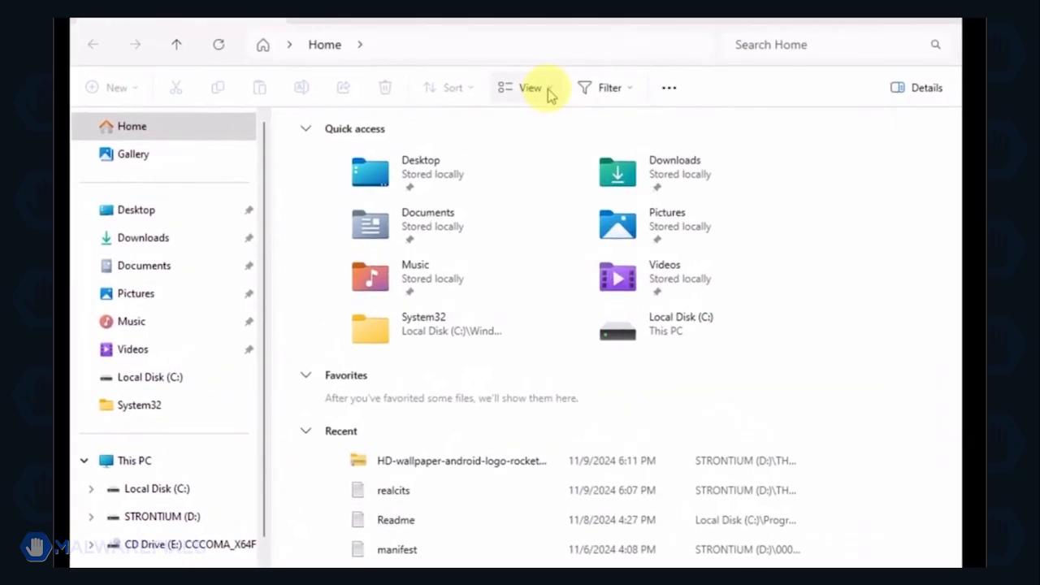
click(549, 91)
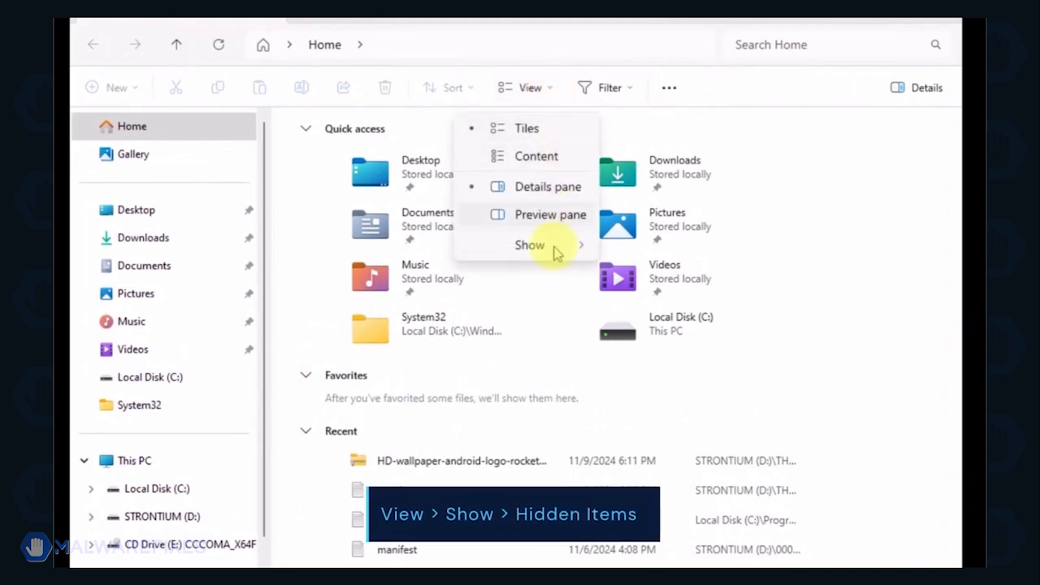
mouse_move(554, 251)
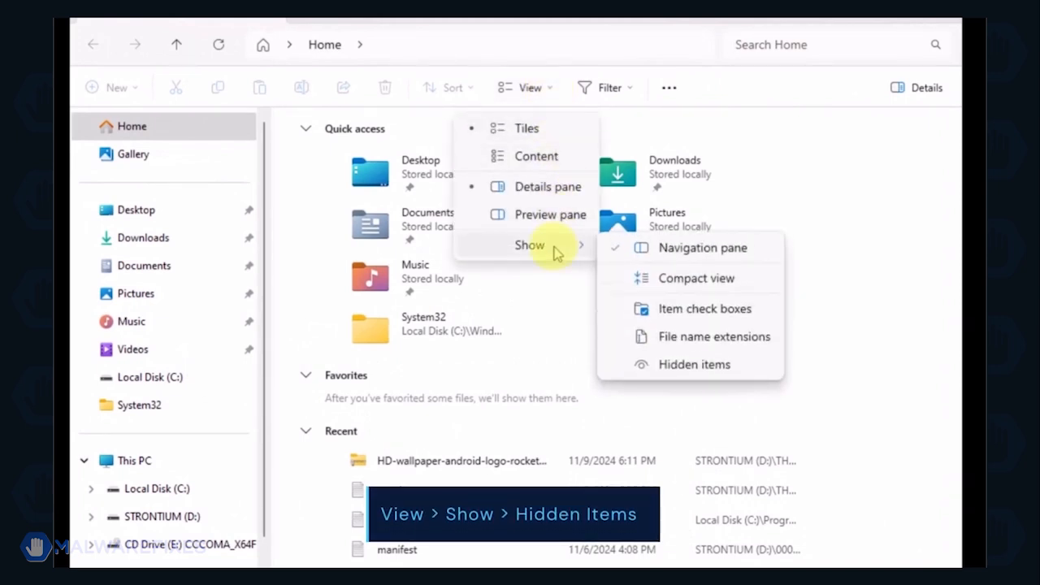
click(711, 368)
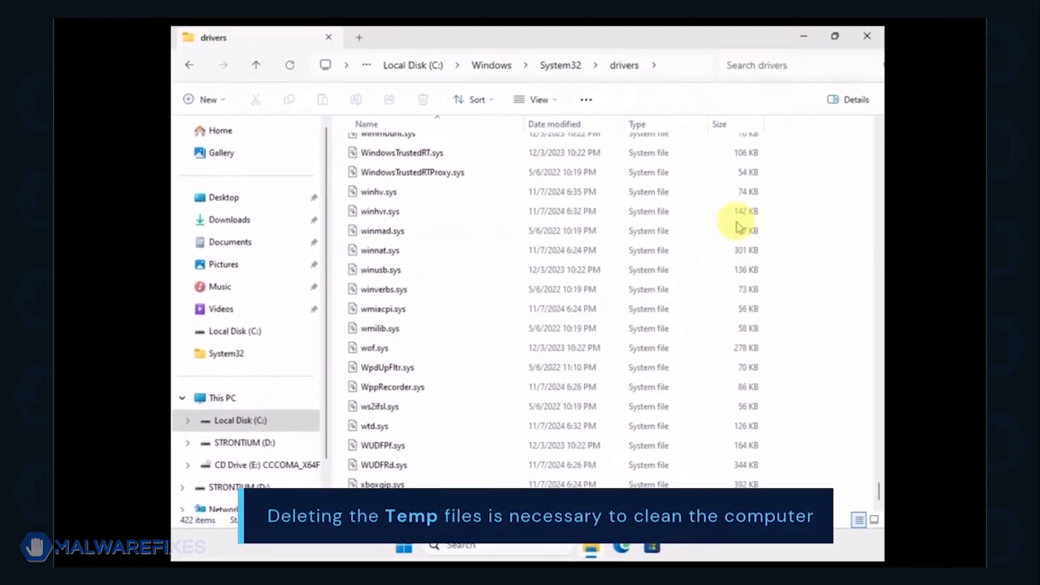
Go to the folder C:\Users\MalwareFixes\AppData\Local\Temp.
click(281, 420)
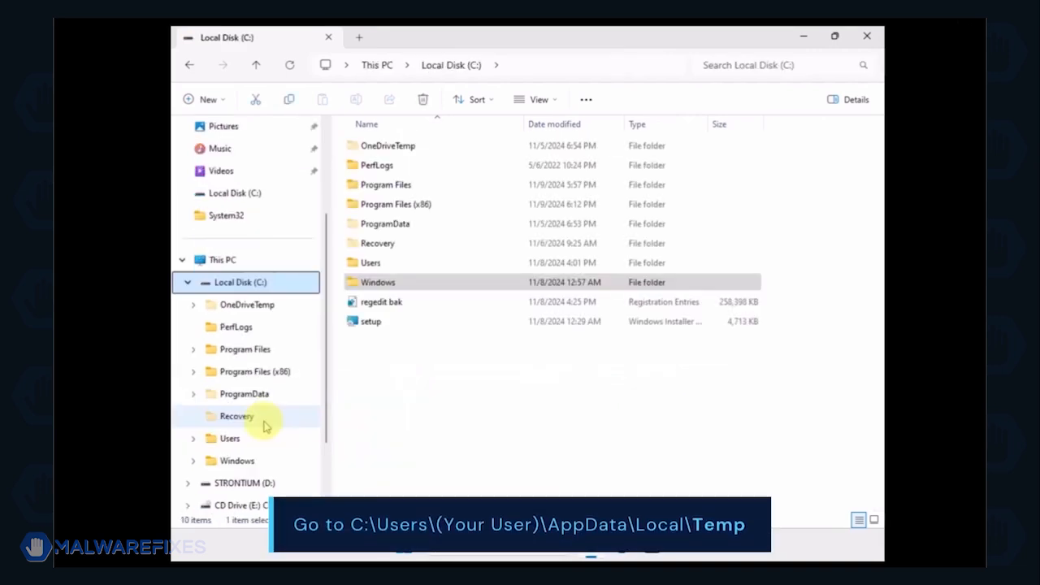
double_click(370, 263)
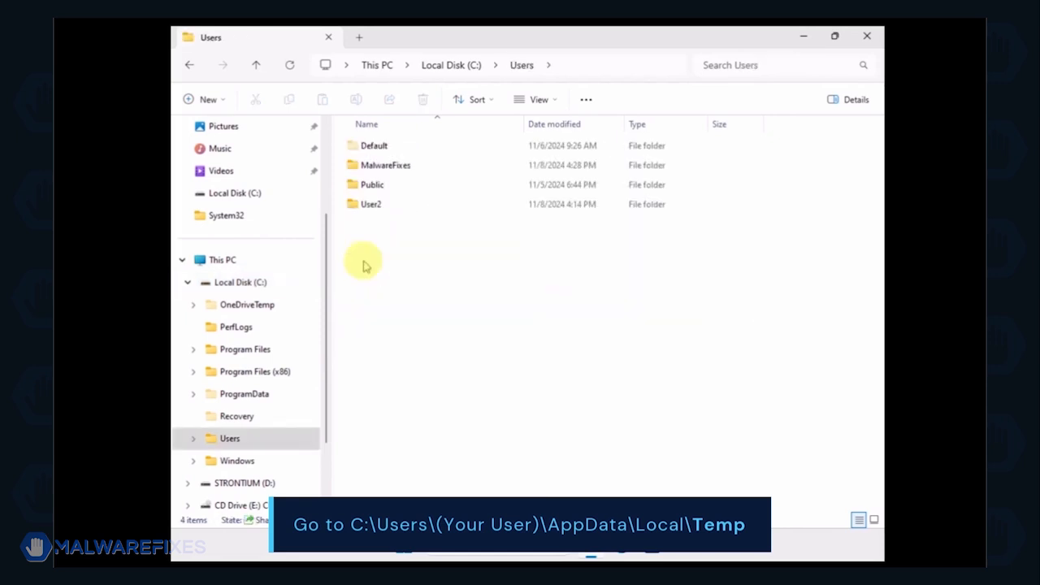
click(376, 167)
double_click(376, 168)
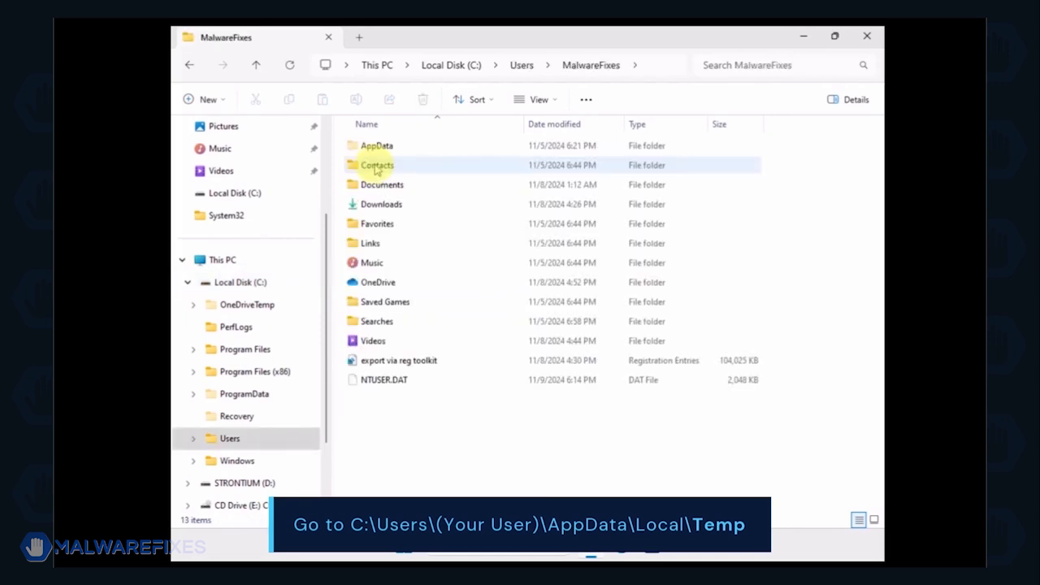
double_click(376, 149)
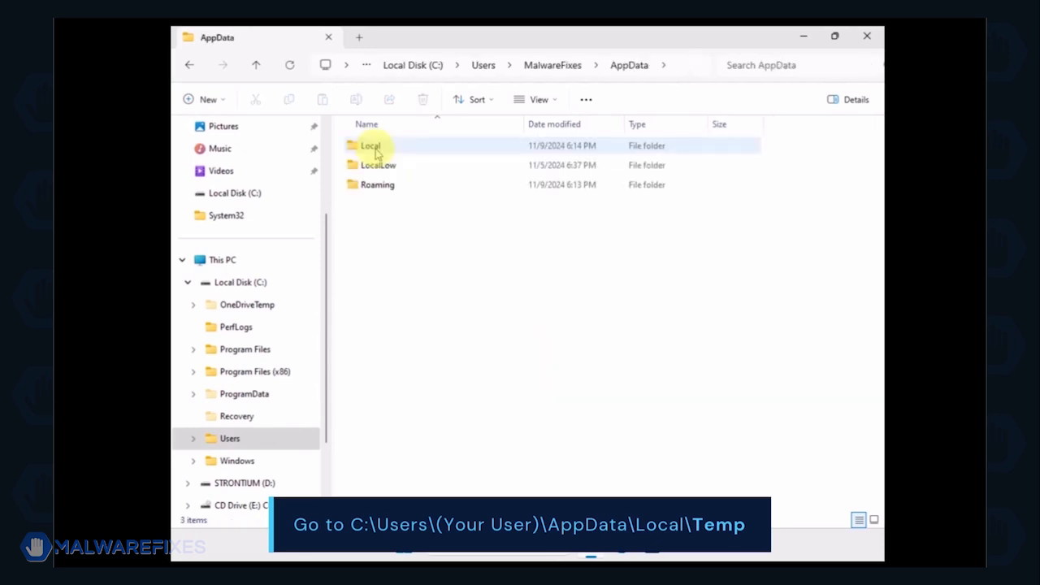
double_click(375, 151)
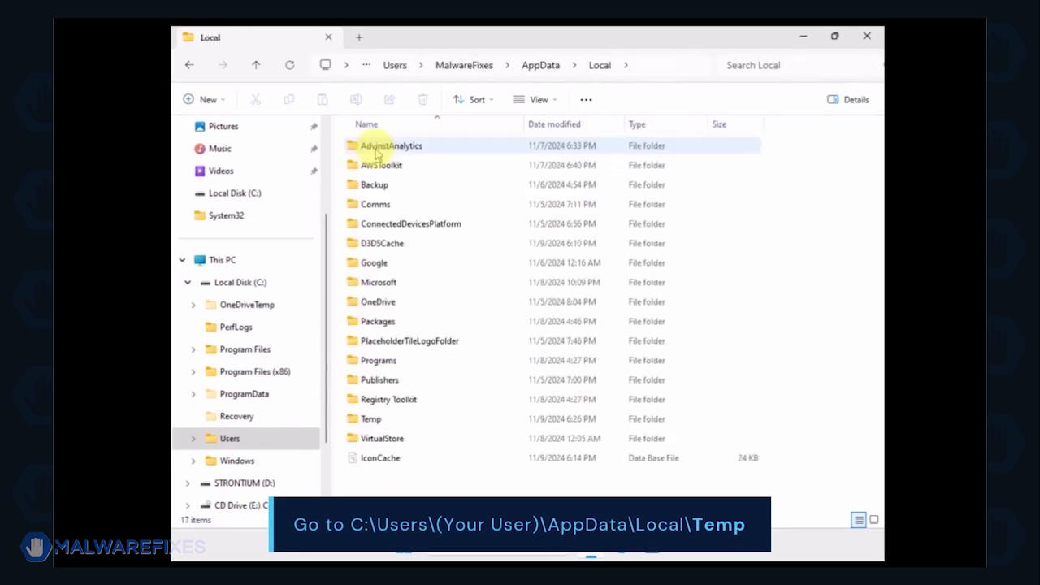
click(369, 419)
double_click(370, 419)
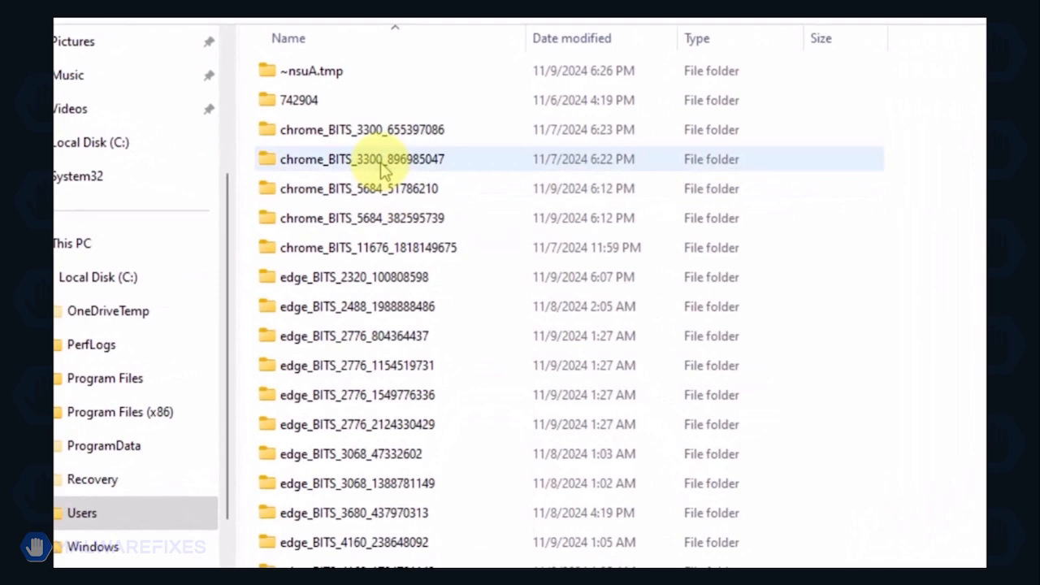
Delete all files and folders inside the Temp folder.
key(ctrl+a)
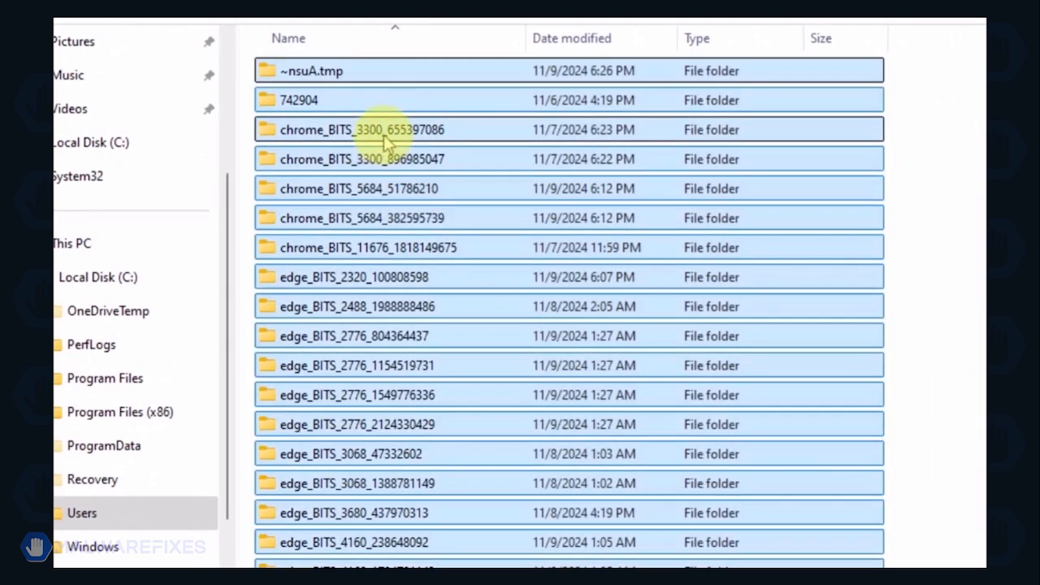
right_click(387, 142)
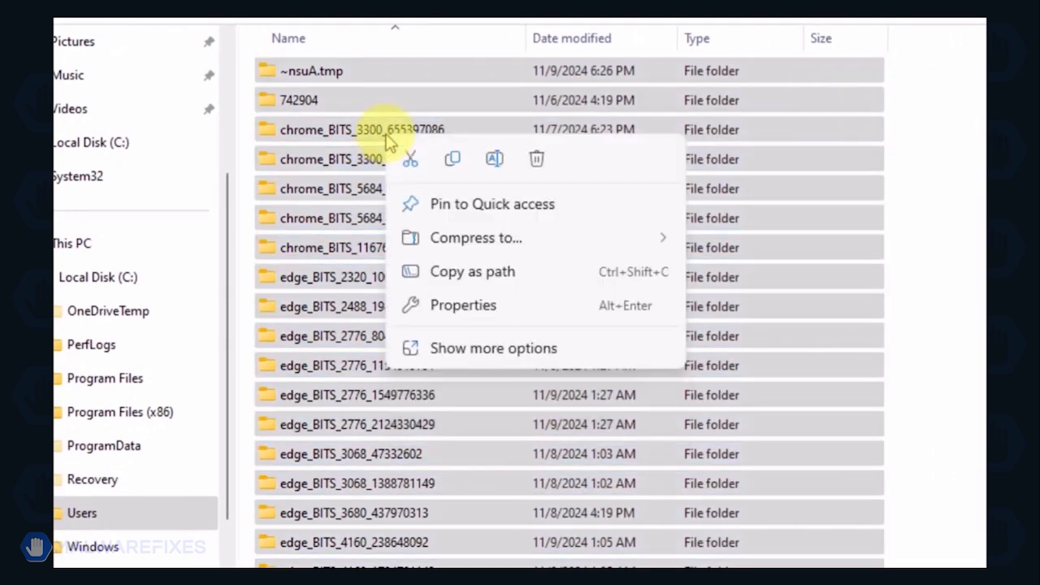
click(538, 161)
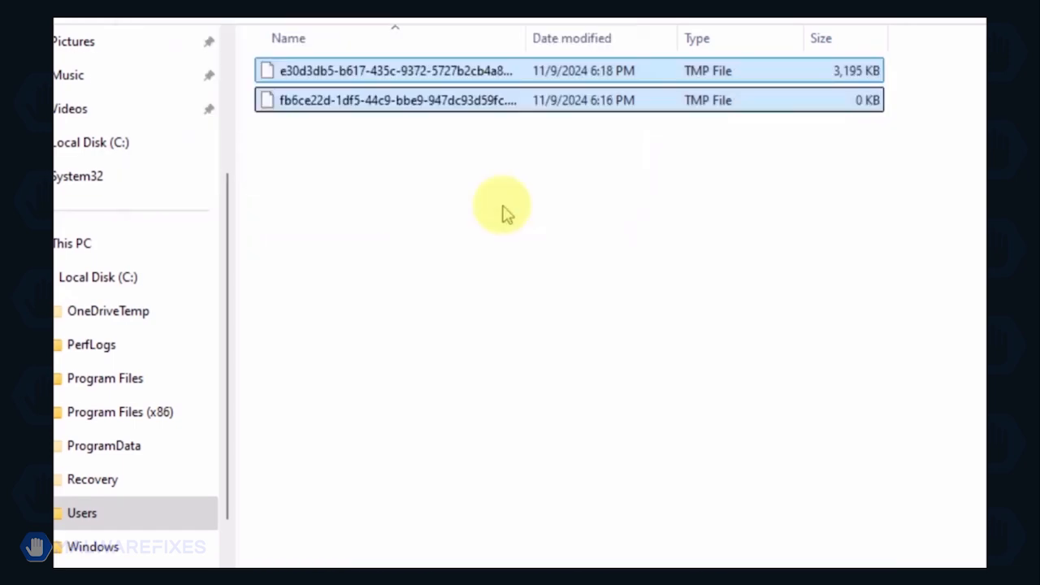
click(503, 223)
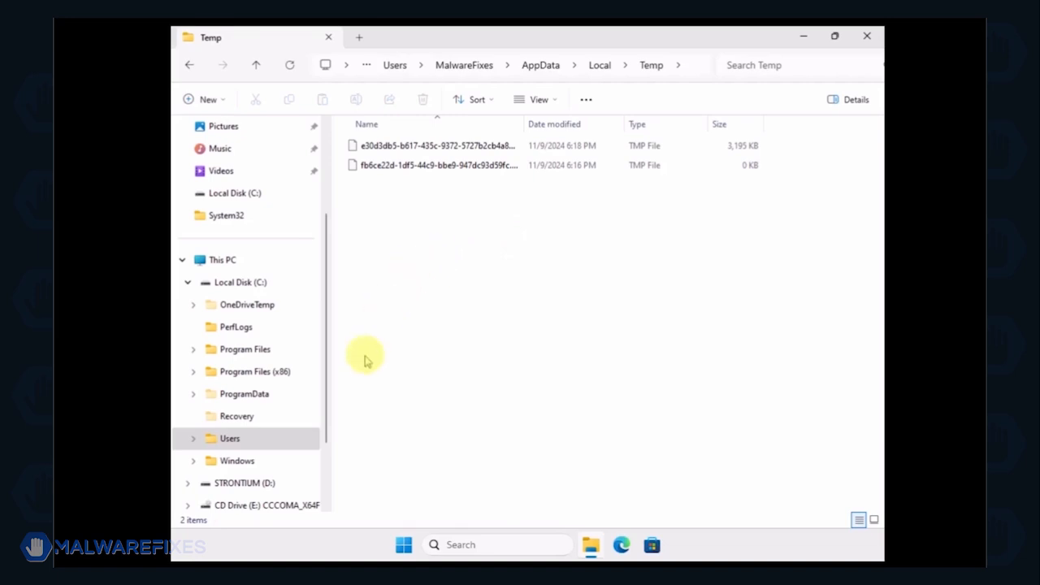
Go to the folder C:\ProgramData\Microsoft\Windows Defender.
click(257, 286)
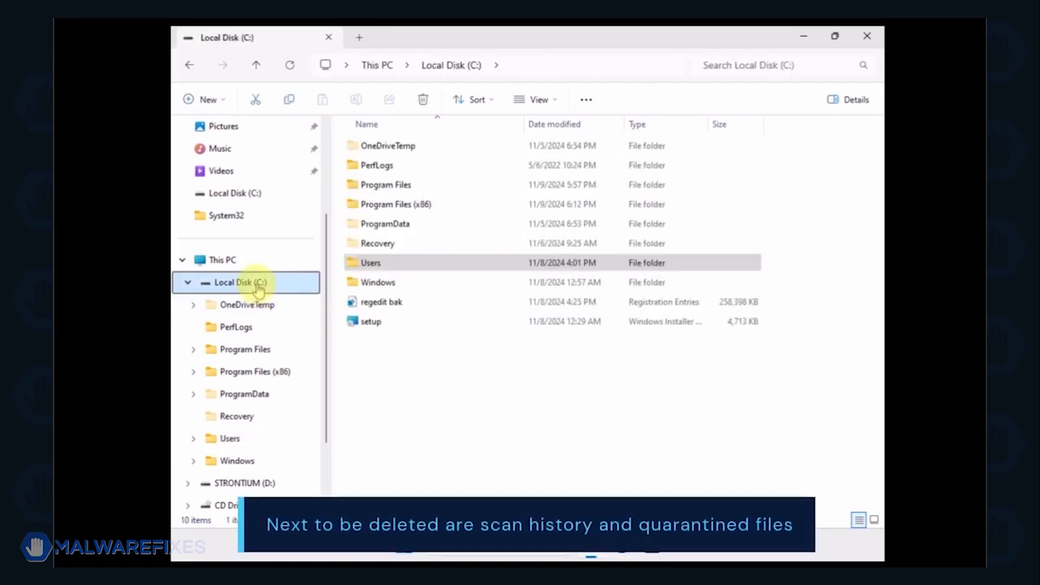
click(371, 264)
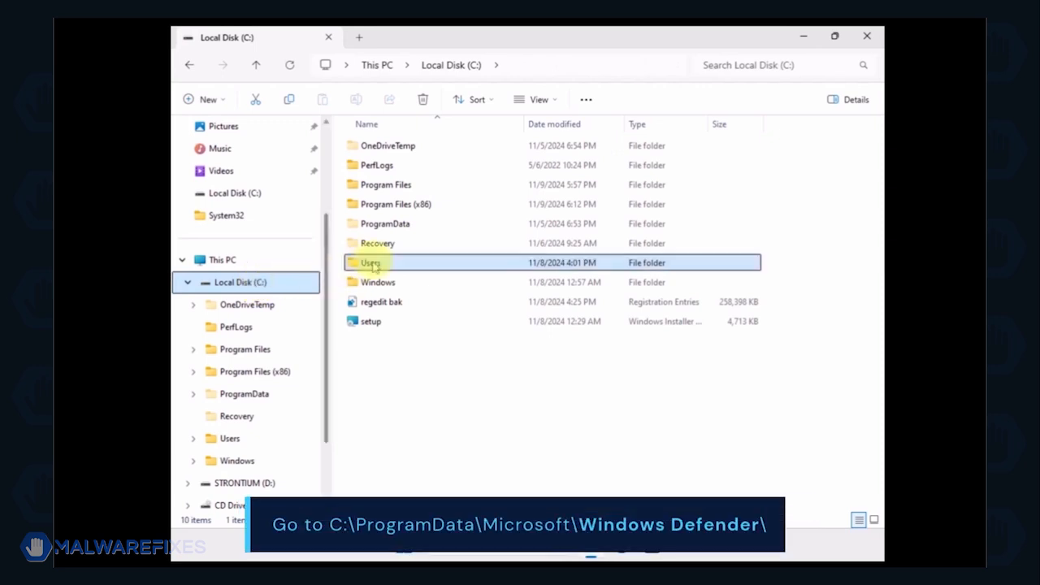
double_click(394, 225)
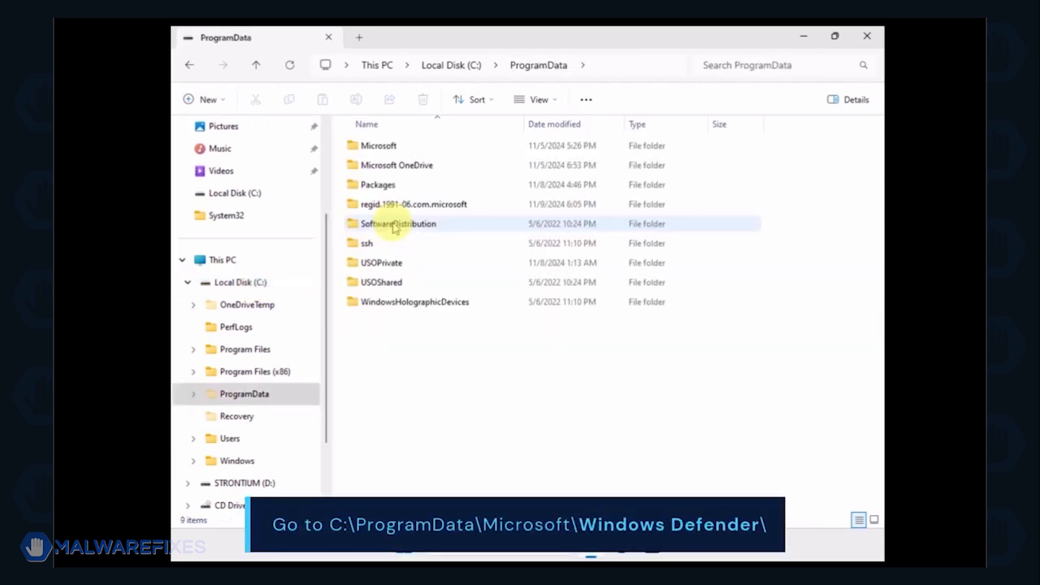
double_click(378, 146)
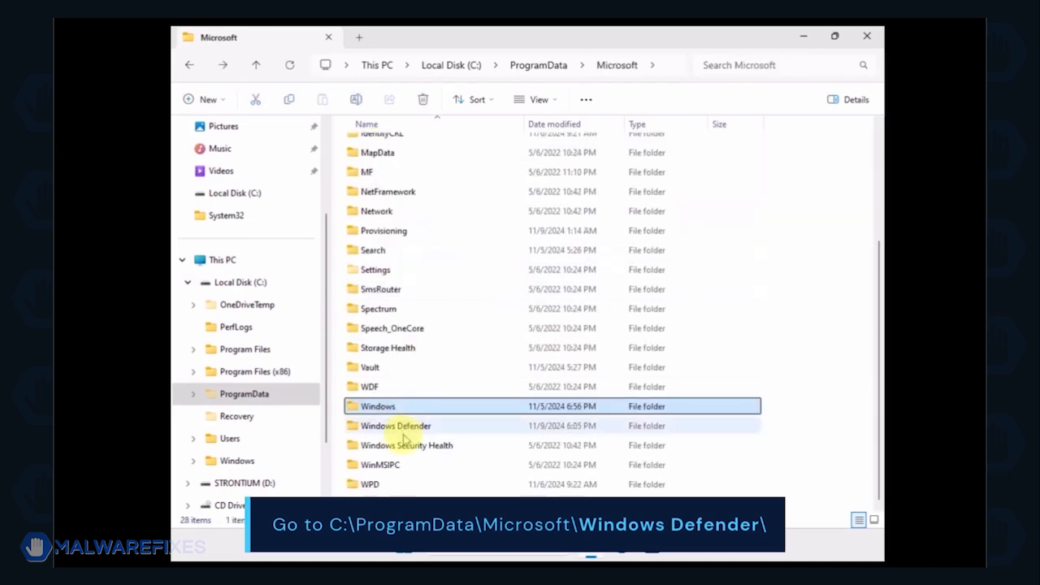
double_click(405, 428)
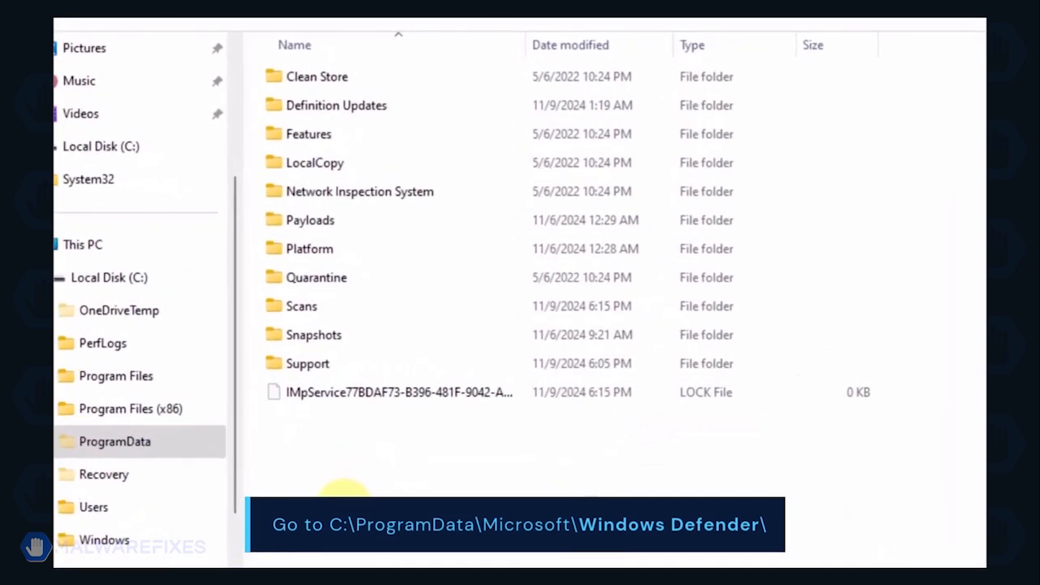
Delete the Quarantine folder from the Windows Defender folder.
click(326, 284)
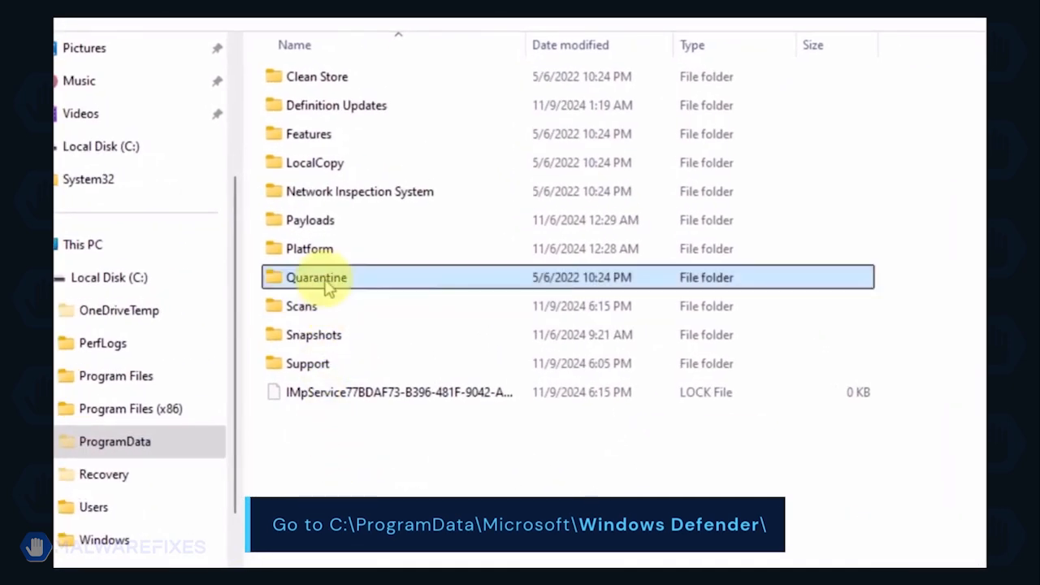
right_click(384, 286)
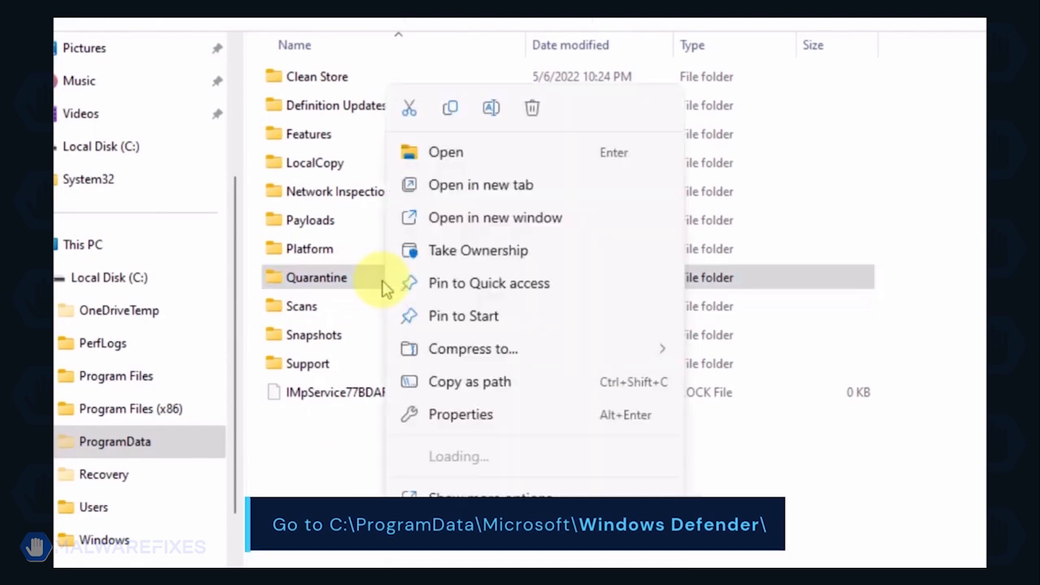
click(531, 107)
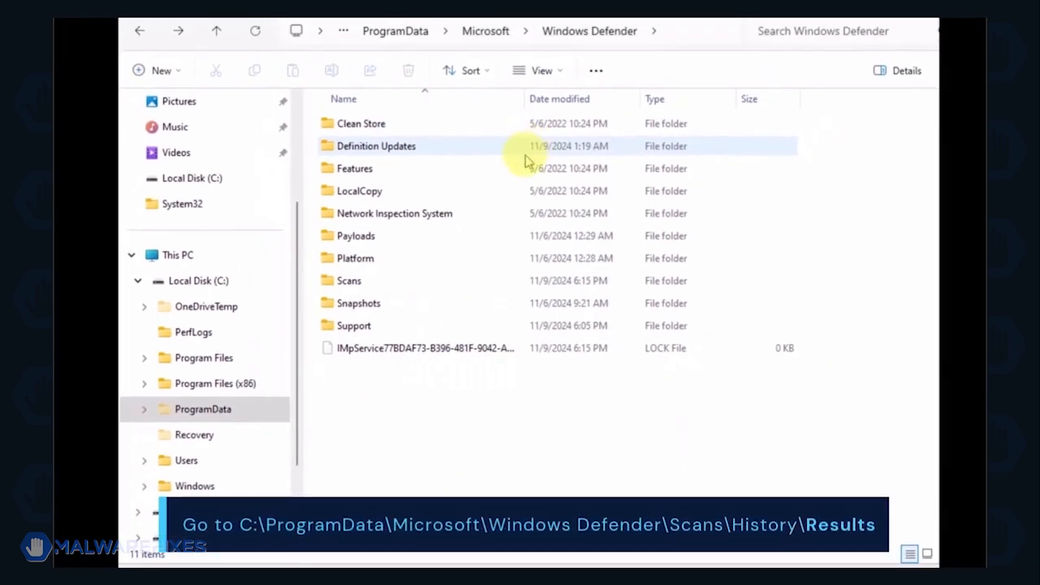
Go to Scans\History\Results within the Windows Defender folder and delete the Quick and Resource folders.
double_click(393, 286)
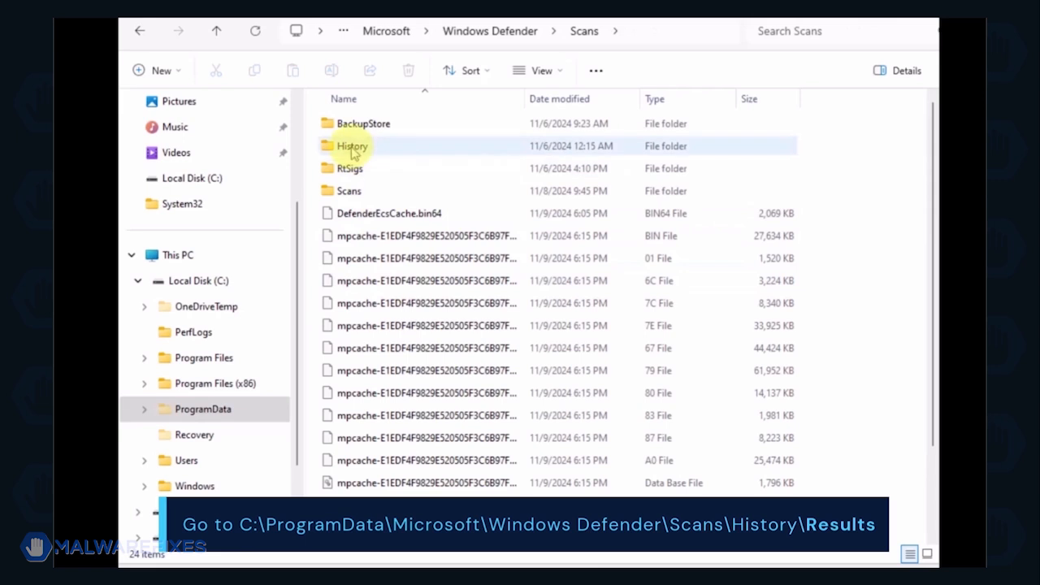
double_click(352, 145)
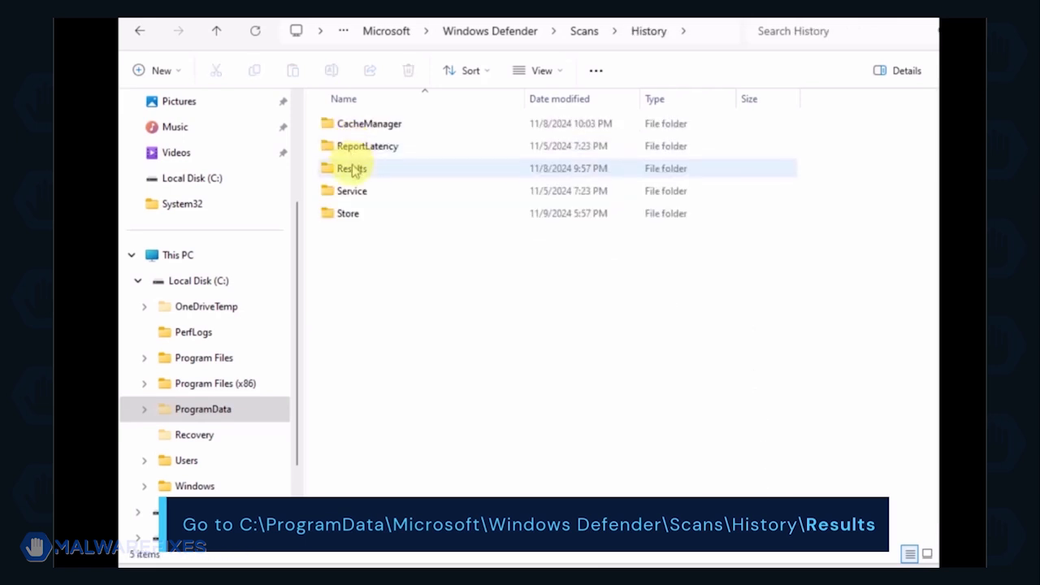
double_click(353, 169)
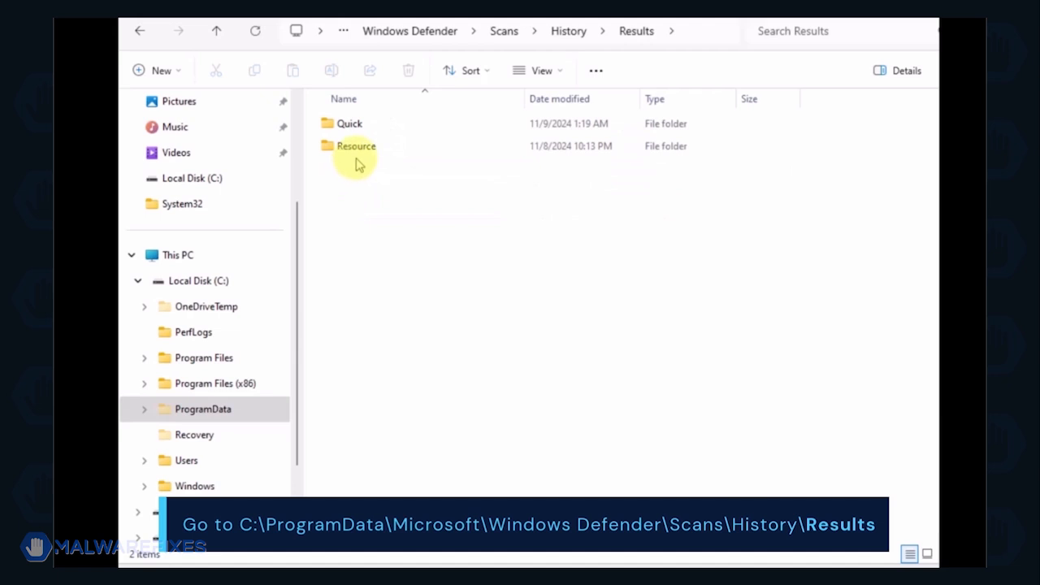
key(ctrl+a)
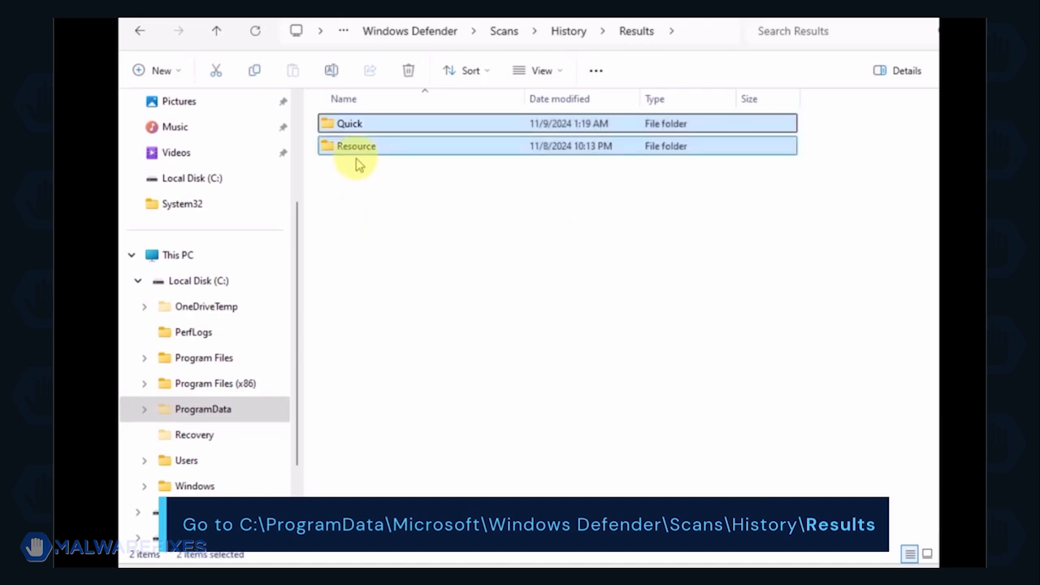
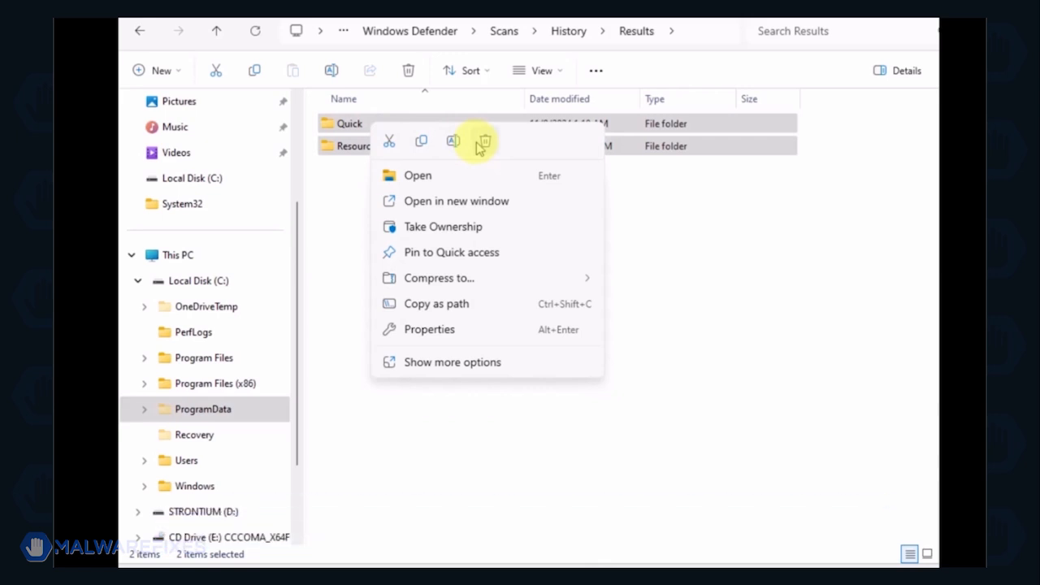
click(484, 142)
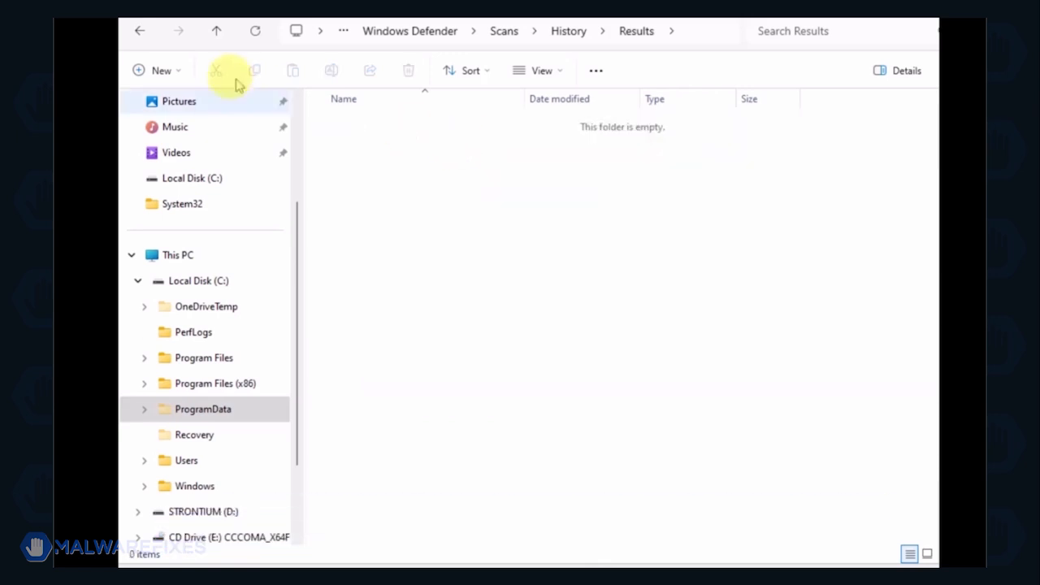
Delete the Unknown text document from the History\Service folder and close File Explorer.
click(135, 30)
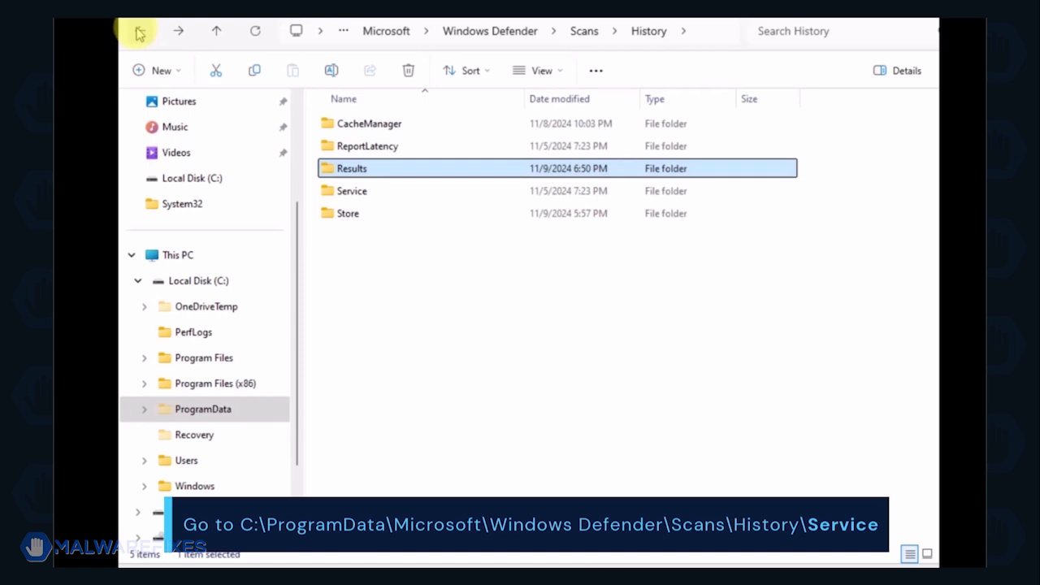
click(358, 193)
double_click(357, 194)
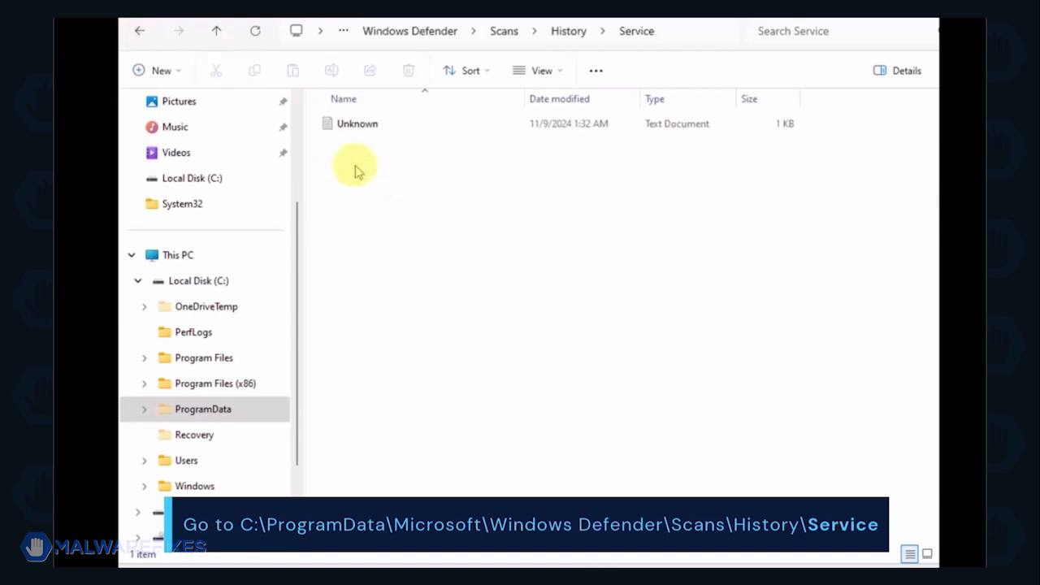
click(357, 130)
right_click(355, 128)
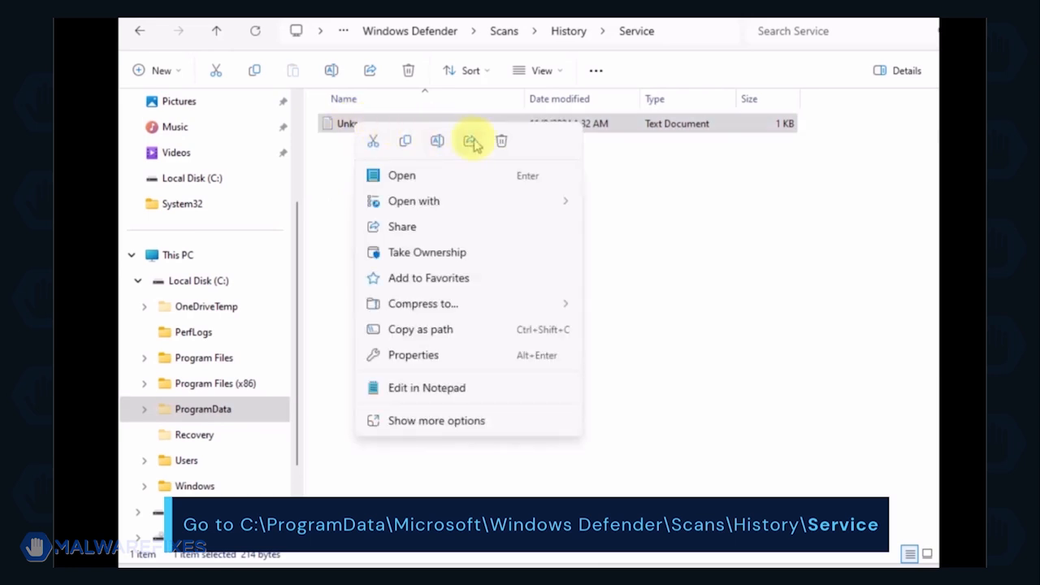
click(502, 143)
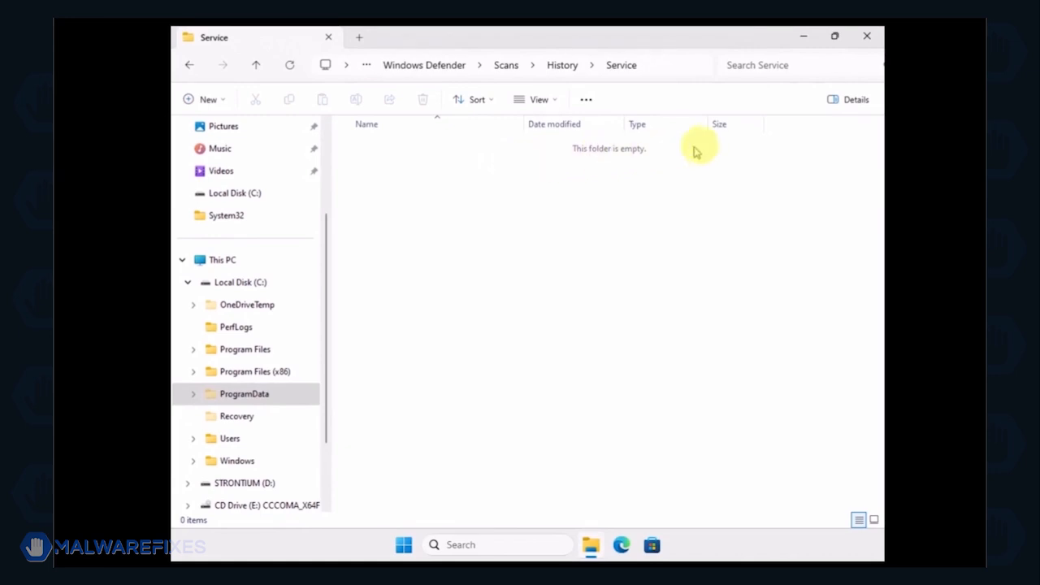
click(868, 36)
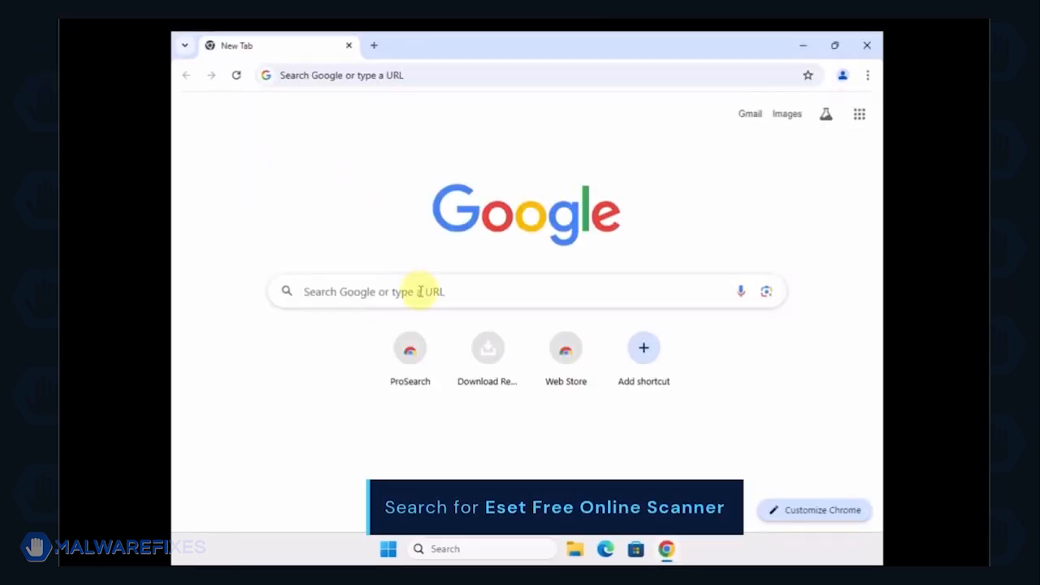
In Chrome, search Google for "eSET's Free Online Scanner" and open ESET's online scanner page at eset.com/afr/online-scanner.
click(420, 291)
text(eSET's Free Online Scanner)
key(Return)
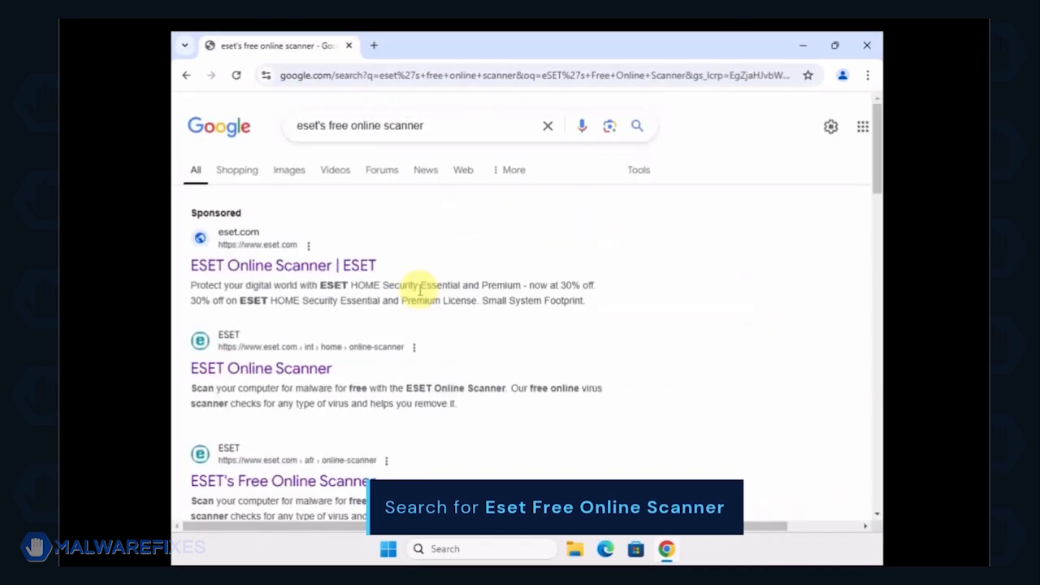
scroll(420, 288, down, 3)
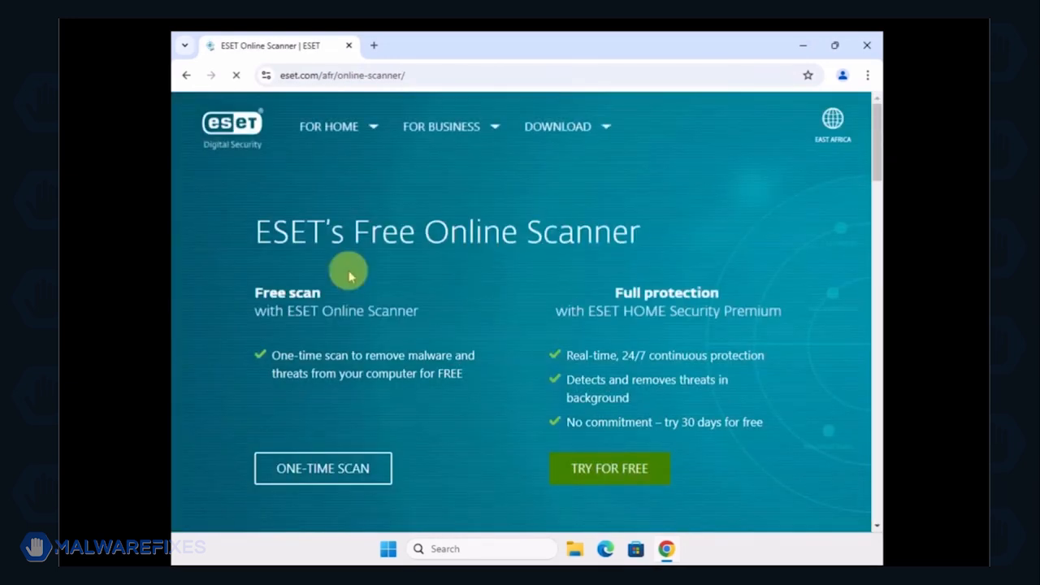
Download the one-time scan tool esetonlinescanner.exe, show it in its download folder and launch it.
click(334, 467)
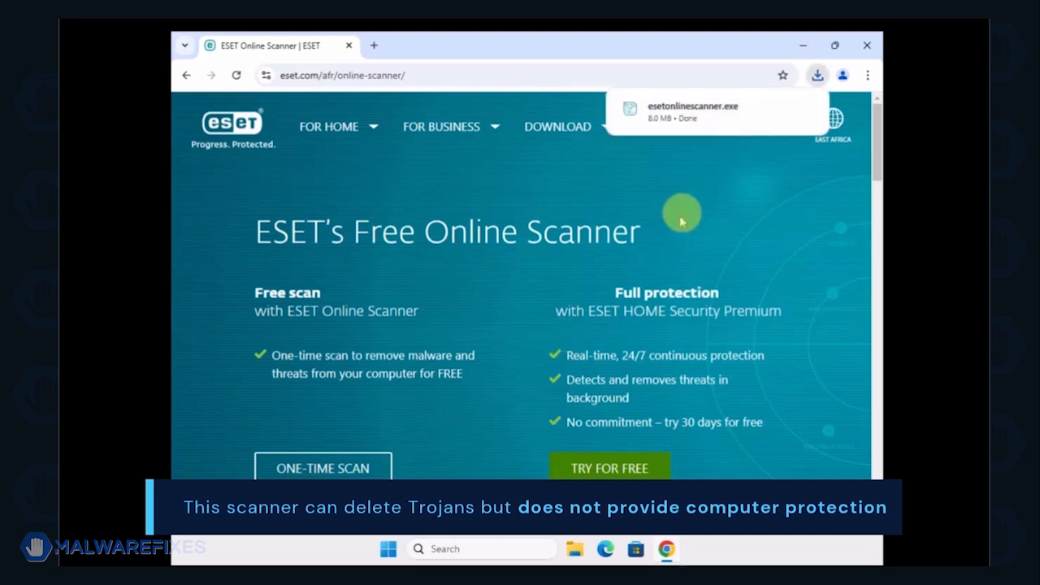
click(781, 111)
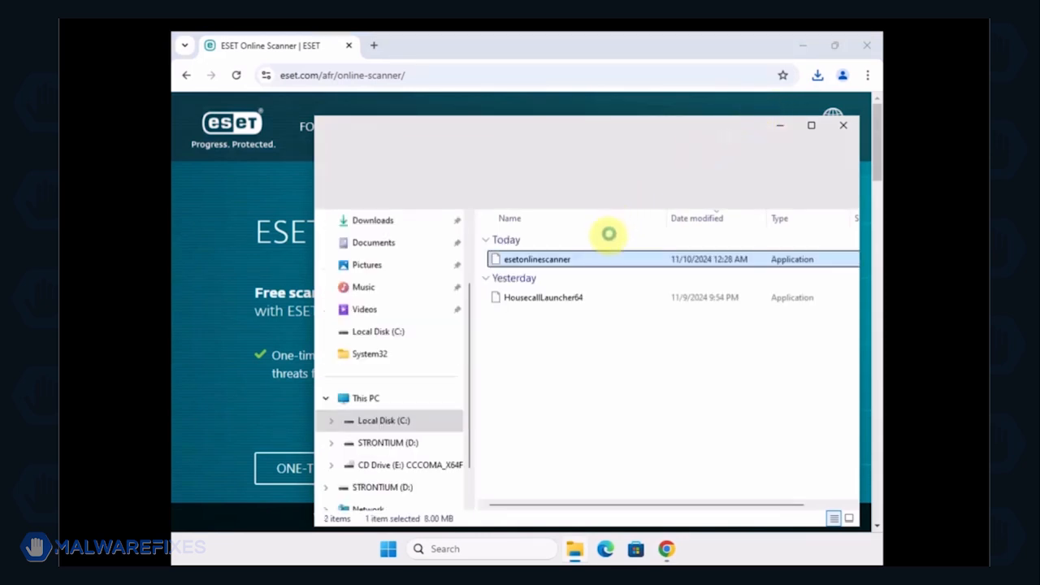
right_click(579, 265)
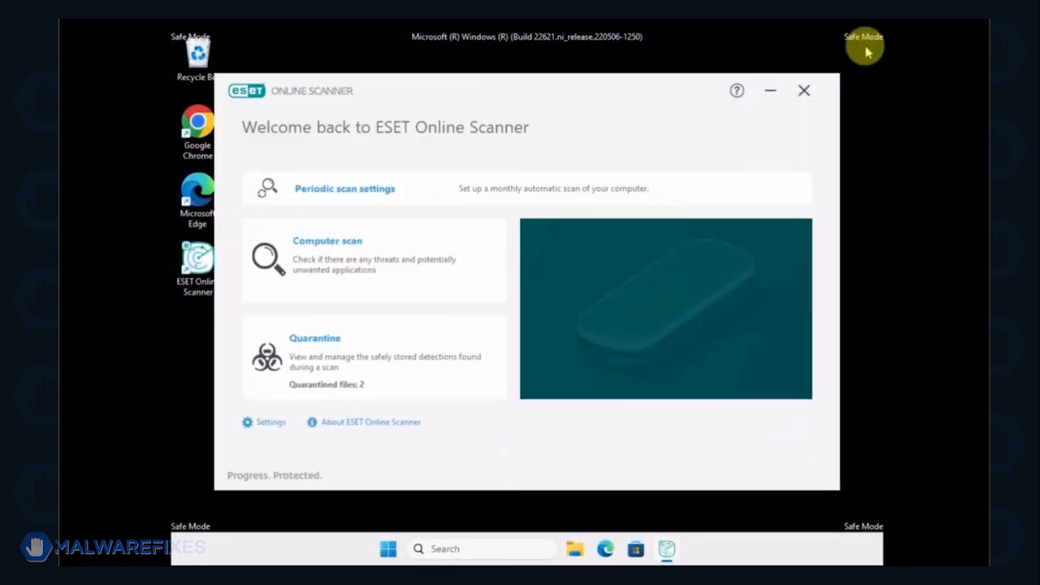
Run a full computer scan with ESET Online Scanner and close the scanner once it finishes, without submitting an email address.
click(349, 266)
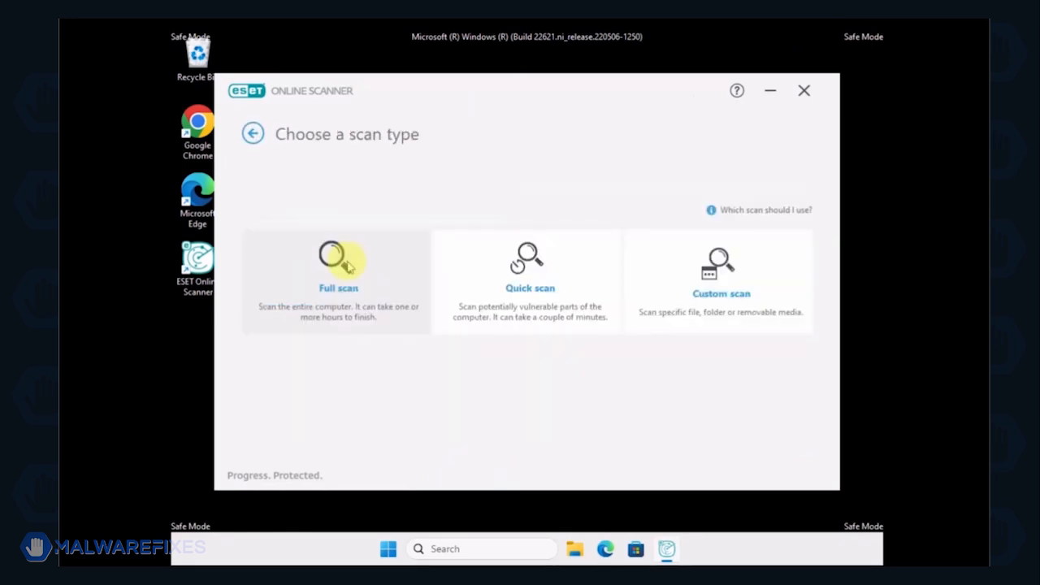
click(348, 265)
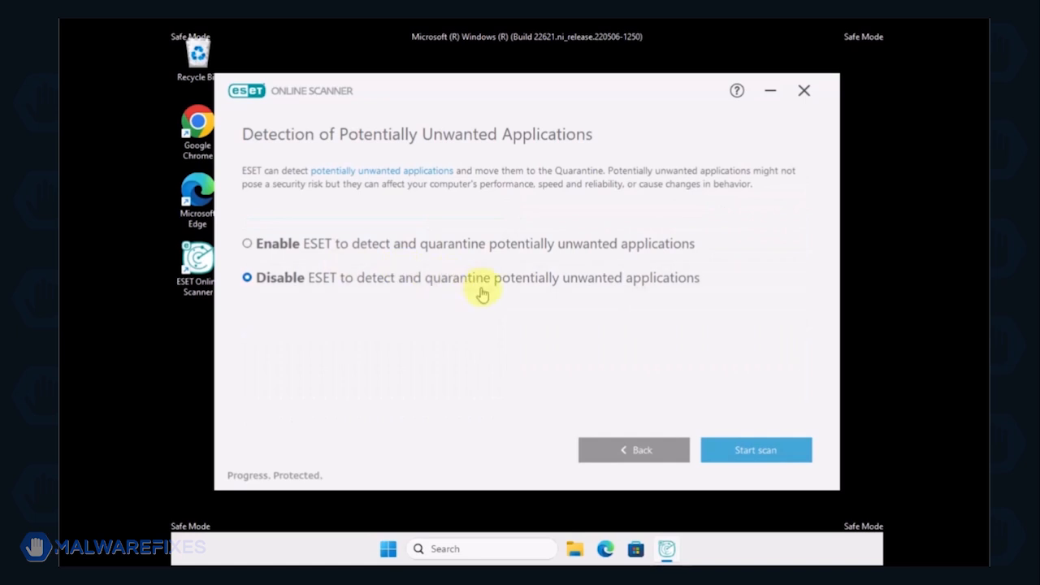
click(772, 453)
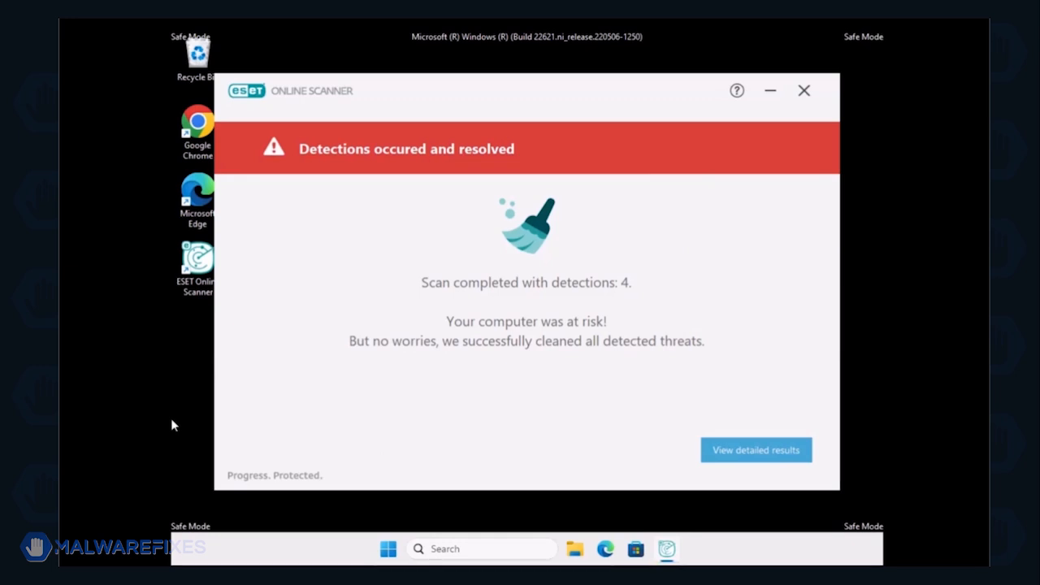
click(769, 458)
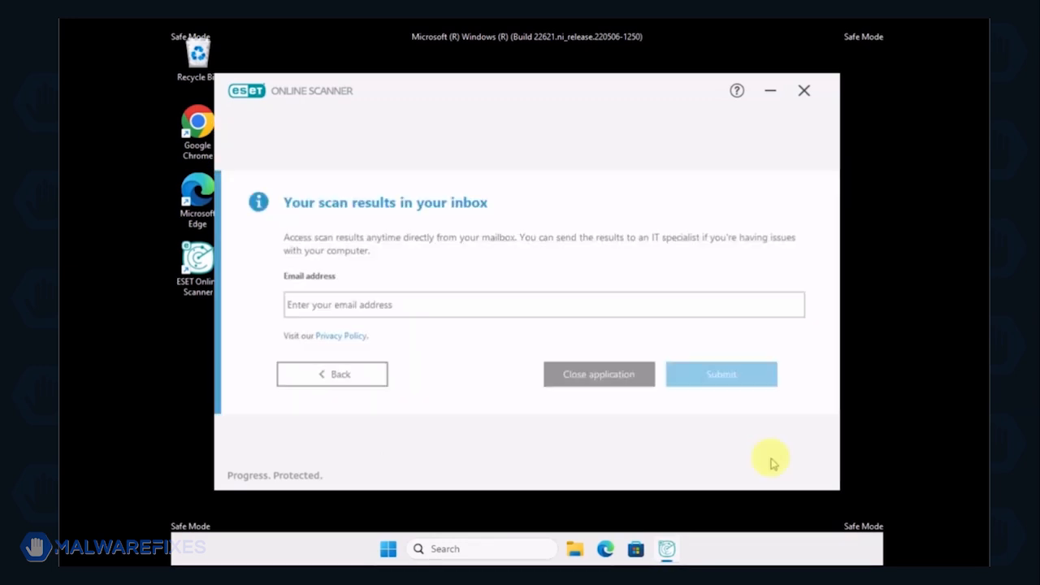
click(596, 379)
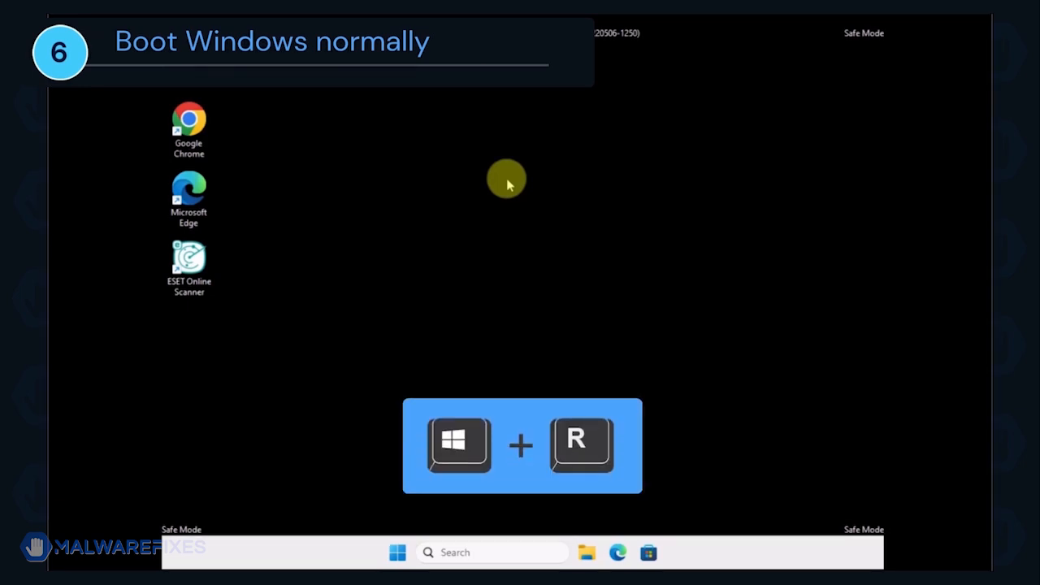
Set the startup selection to Normal startup in System Configuration (msconfig) and restart the computer.
key(super+r)
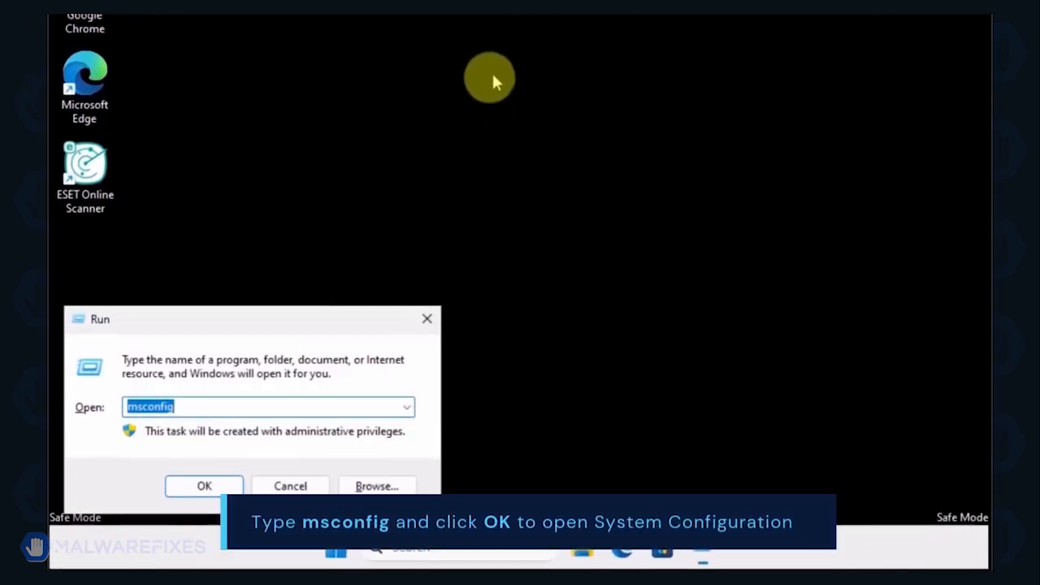
click(219, 406)
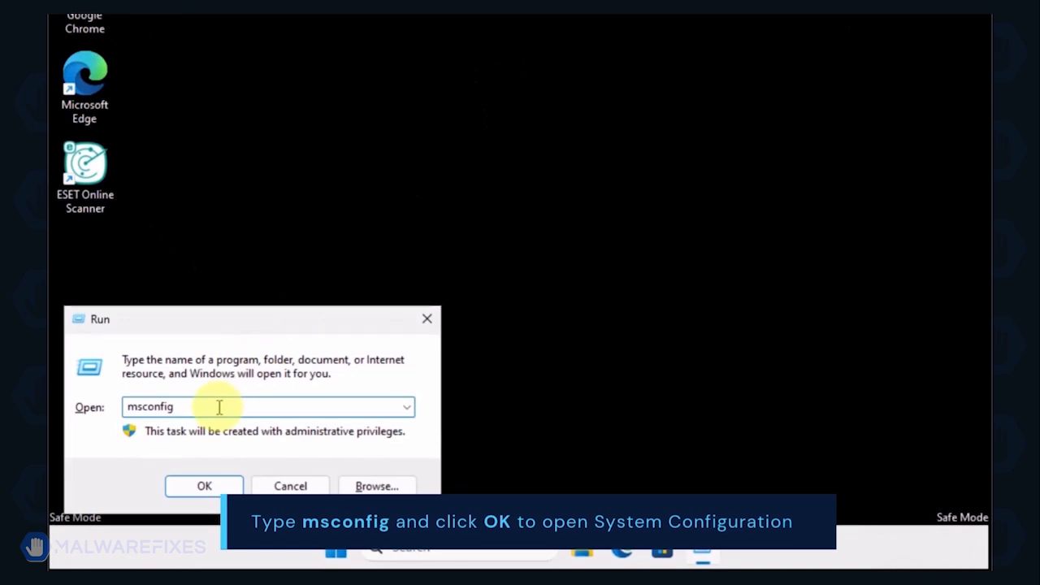
click(208, 490)
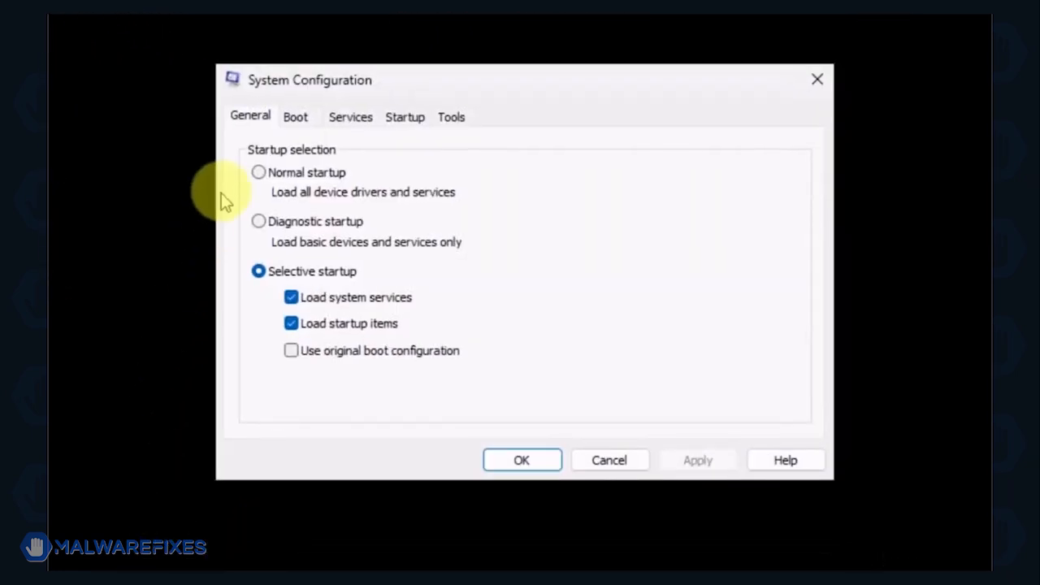
click(258, 173)
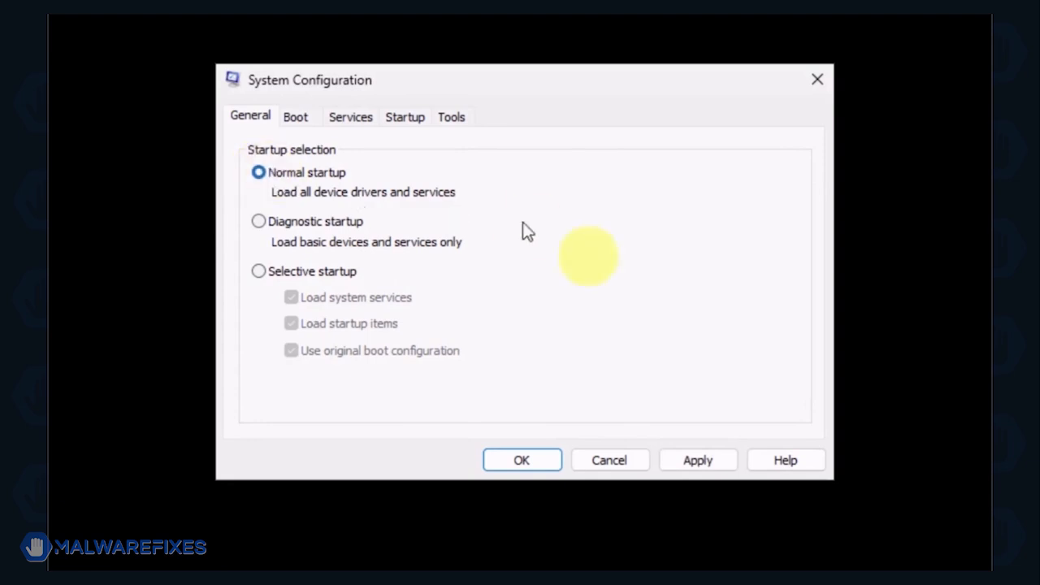
click(684, 456)
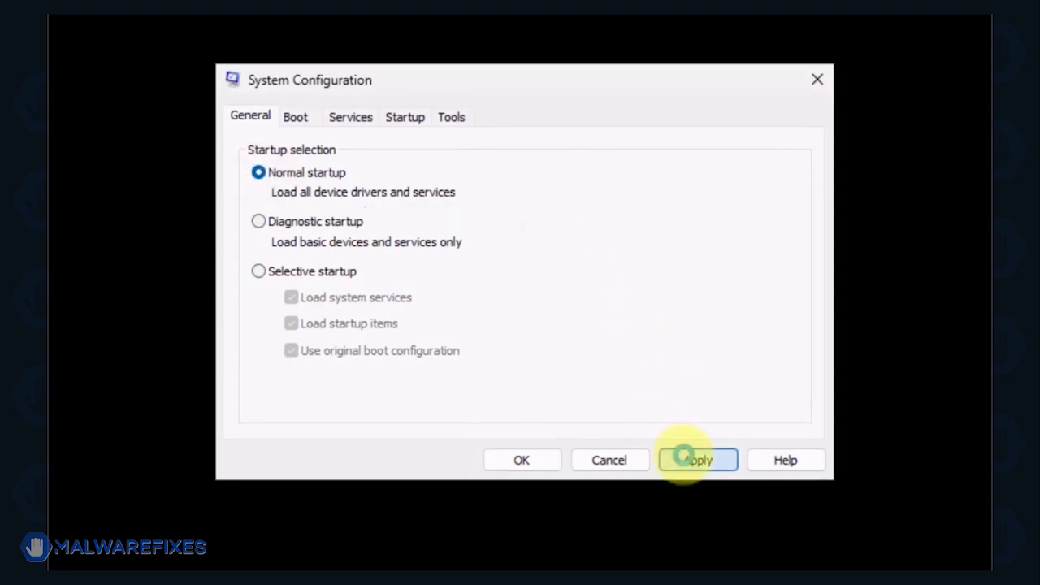
click(505, 461)
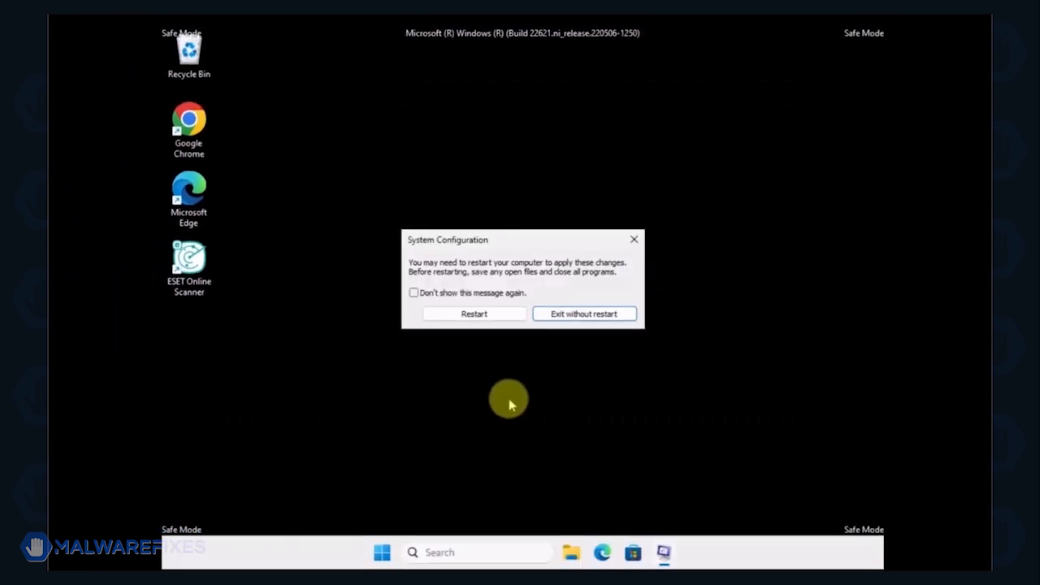
click(474, 314)
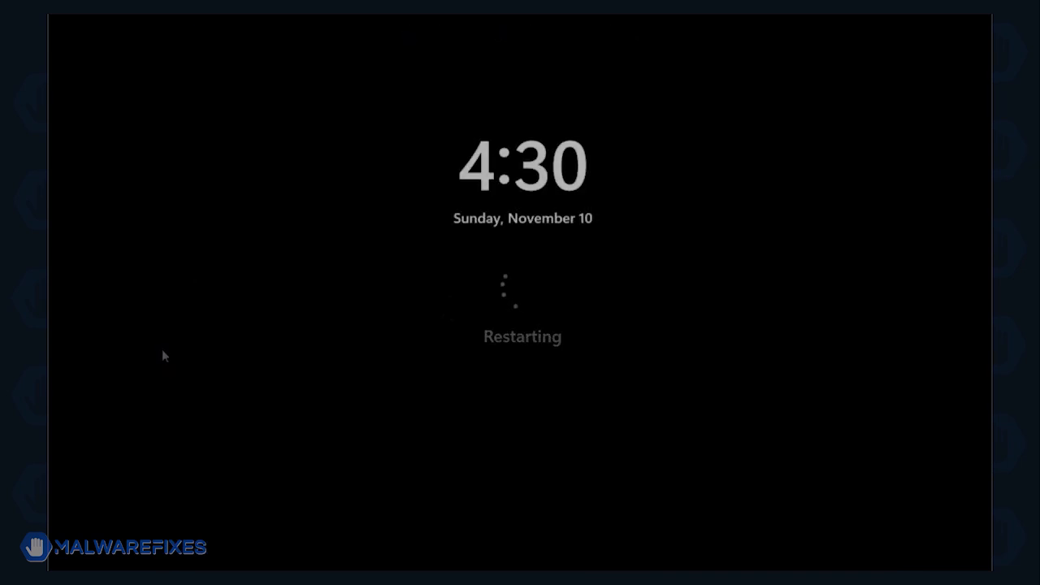